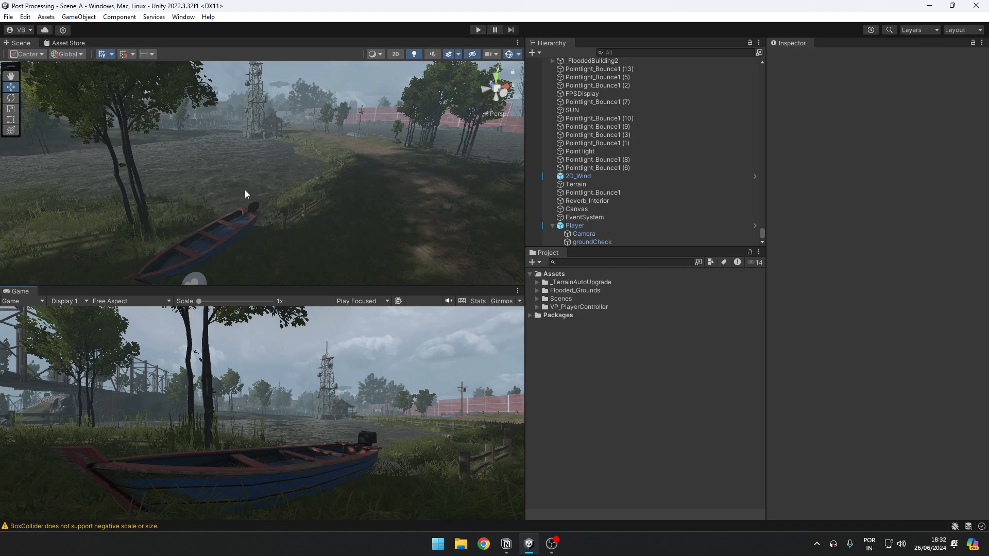
Step: Install the Post Processing package from the Unity Registry and close the Package Manager
{"action": "left_click", "coordinate": [185, 18]}
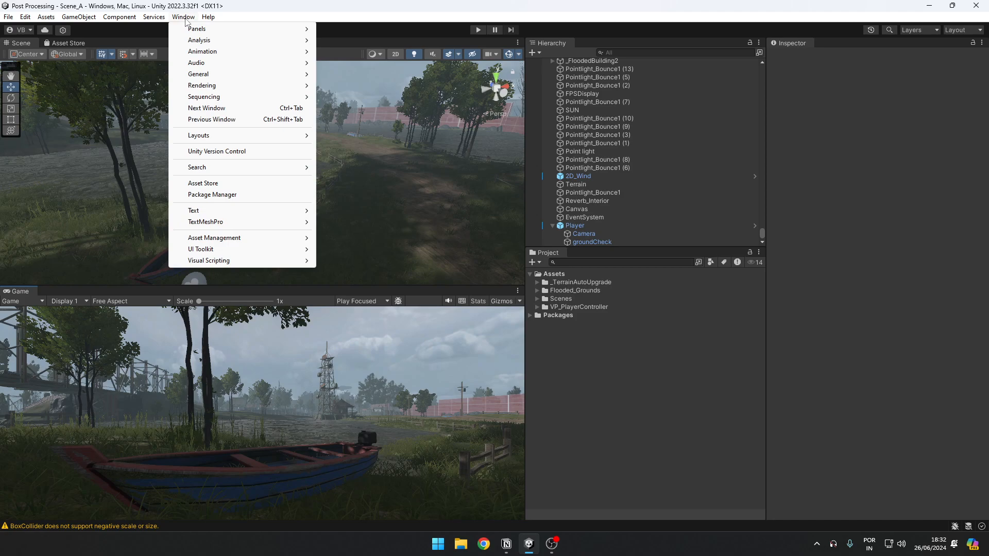
{"action": "left_click", "coordinate": [213, 195]}
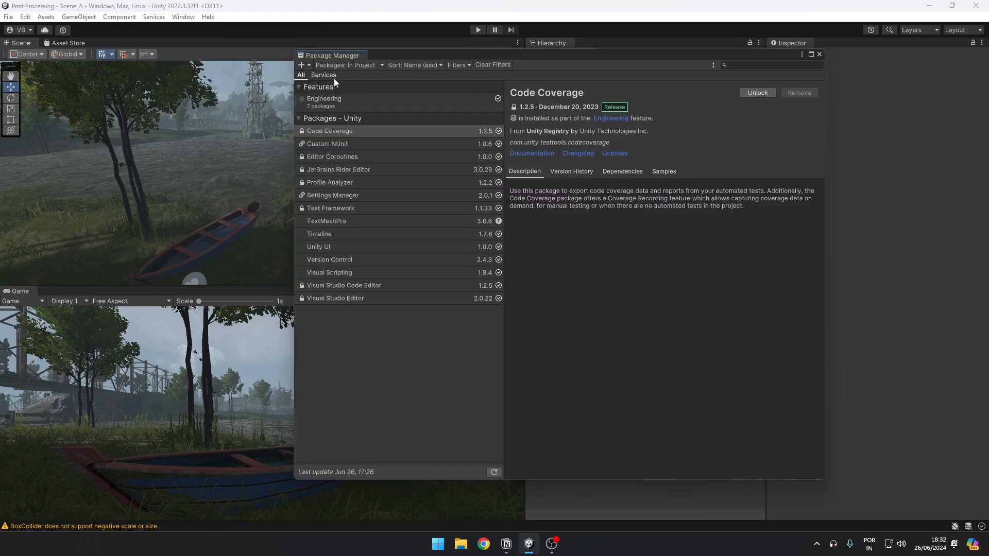
{"action": "left_click", "coordinate": [348, 65]}
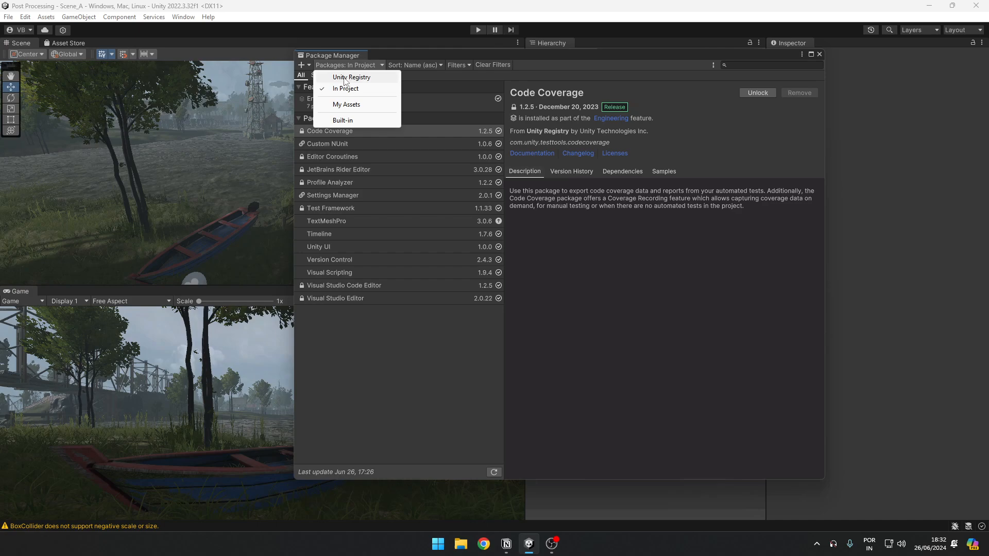
{"action": "left_click", "coordinate": [345, 77]}
{"action": "scroll", "coordinate": [373, 292], "scroll_direction": "down", "scroll_amount": 7}
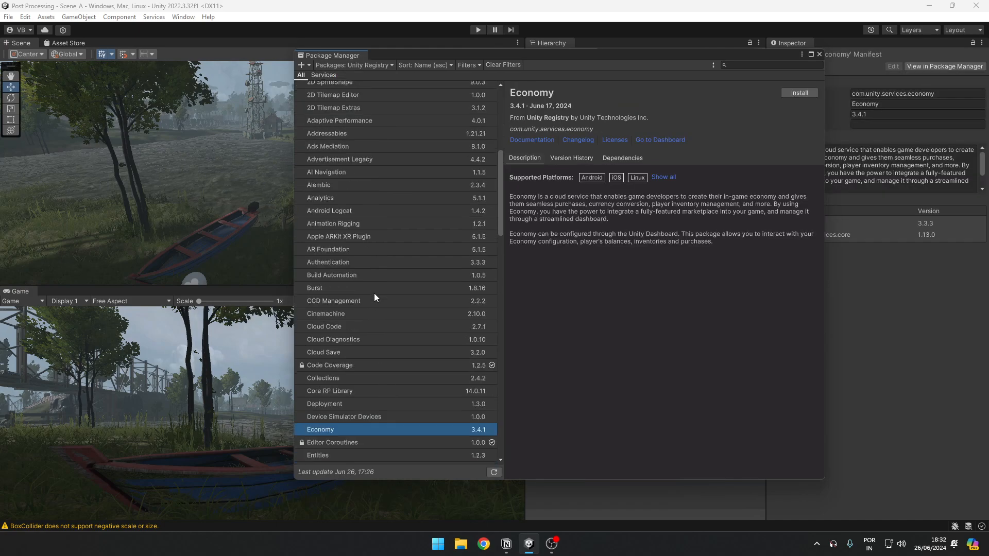
{"action": "scroll", "coordinate": [374, 293], "scroll_direction": "down", "scroll_amount": 8}
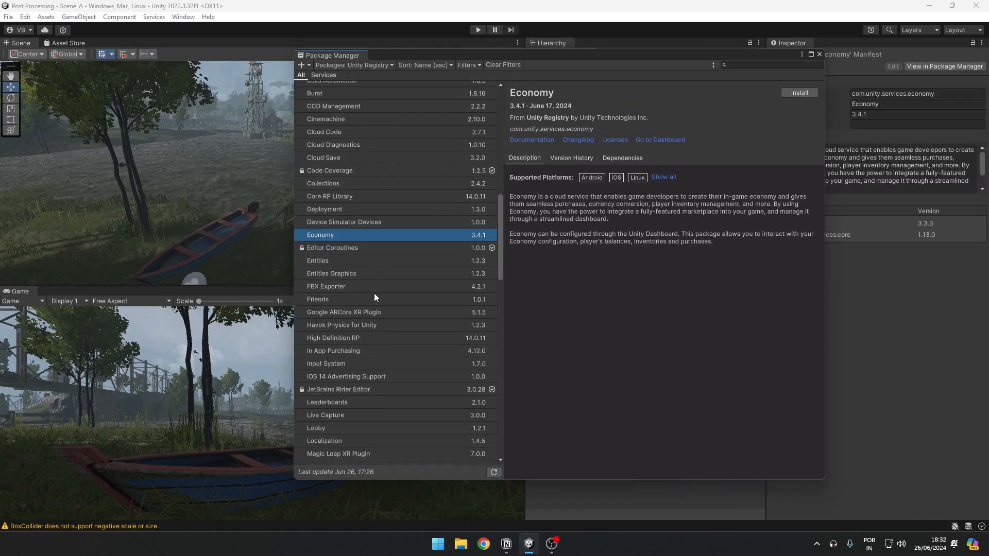
{"action": "left_click", "coordinate": [343, 313]}
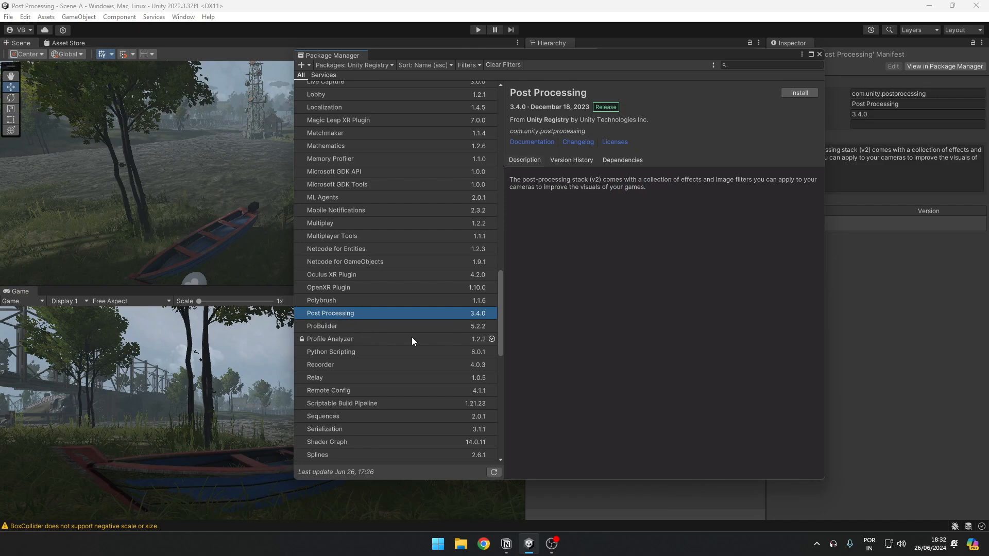
{"action": "left_click", "coordinate": [795, 93]}
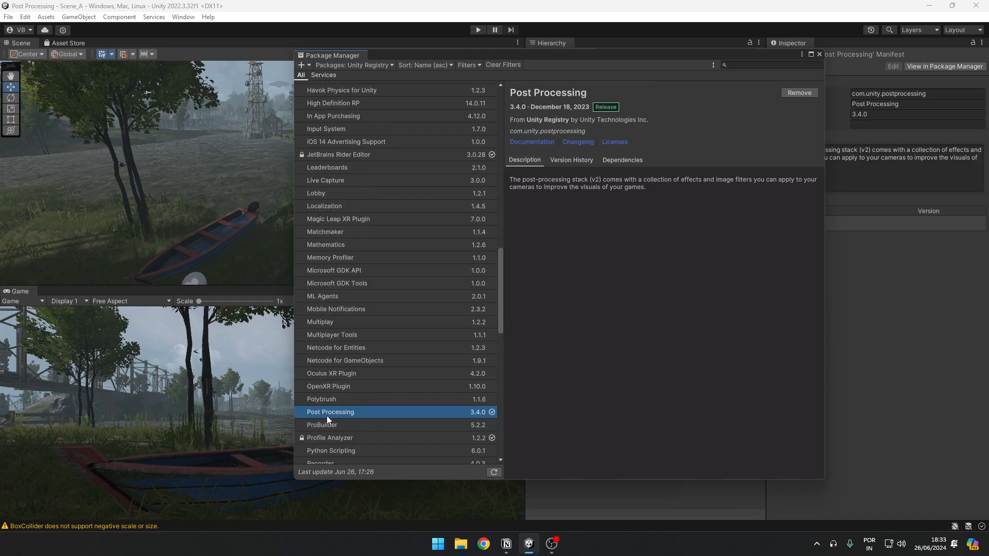
{"action": "left_click", "coordinate": [819, 53]}
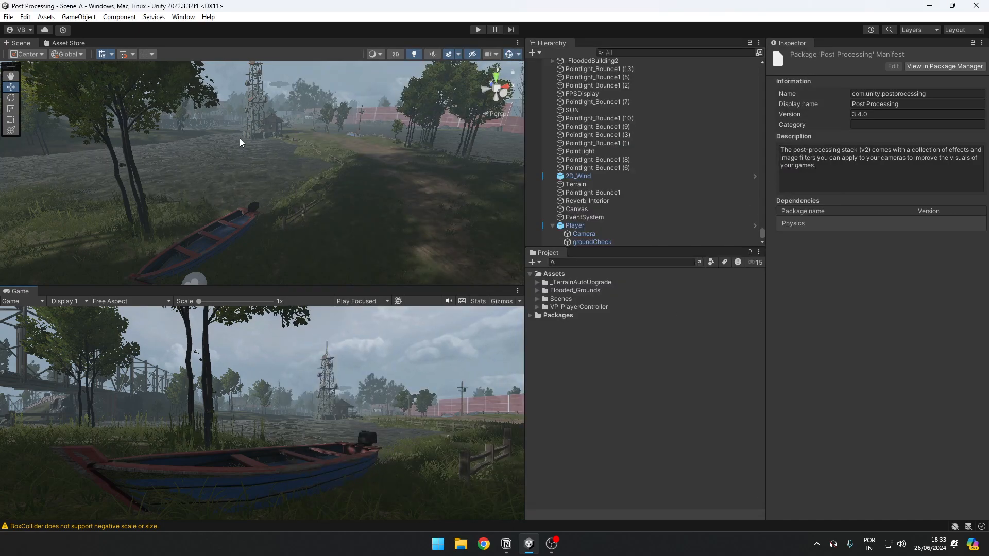
Step: Add a Post-process Layer component to the Player's Camera
{"action": "left_click", "coordinate": [587, 235]}
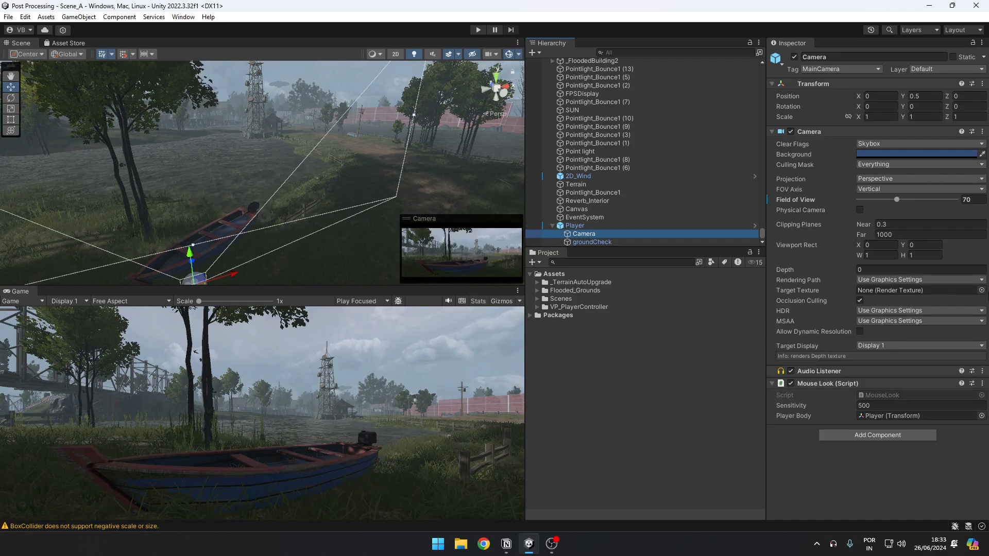
{"action": "left_click", "coordinate": [873, 436]}
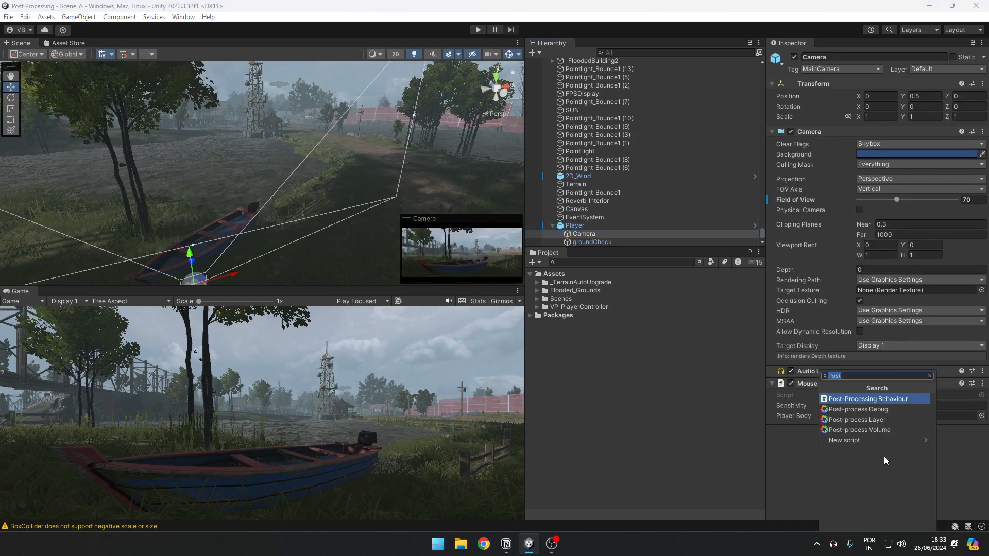
{"action": "type", "text": "Post Pro"}
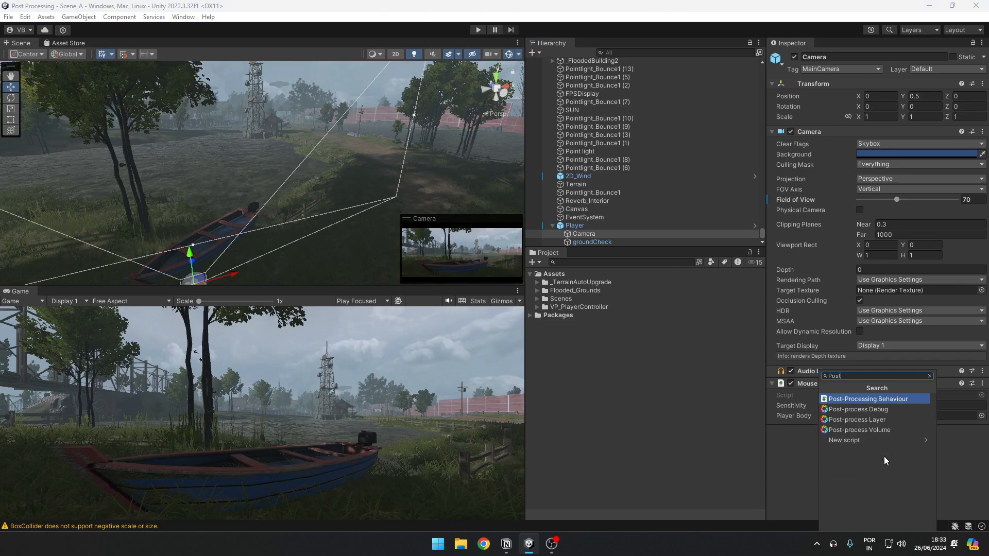
{"action": "type", "text": "ces"}
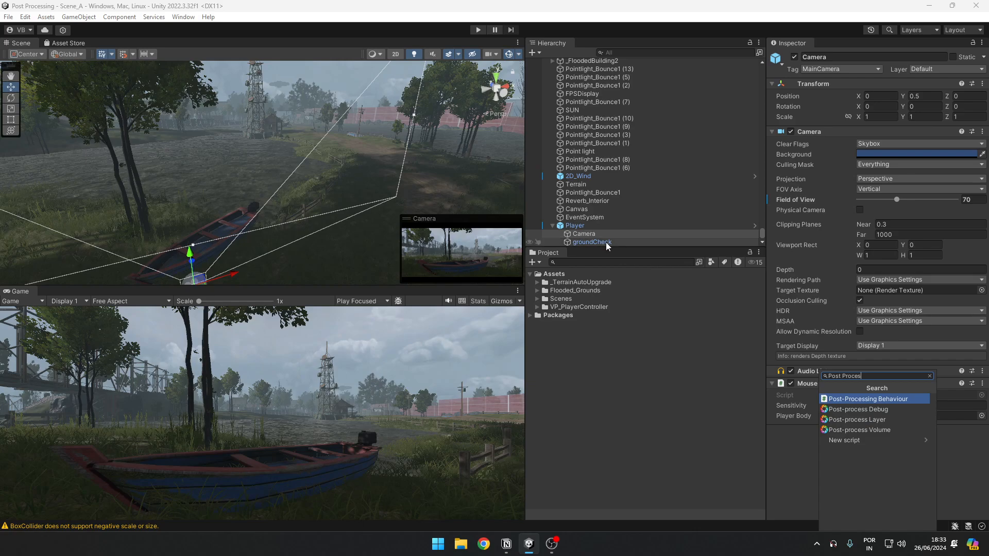
{"action": "left_click", "coordinate": [854, 418]}
{"action": "scroll", "coordinate": [867, 496], "scroll_direction": "down", "scroll_amount": 5}
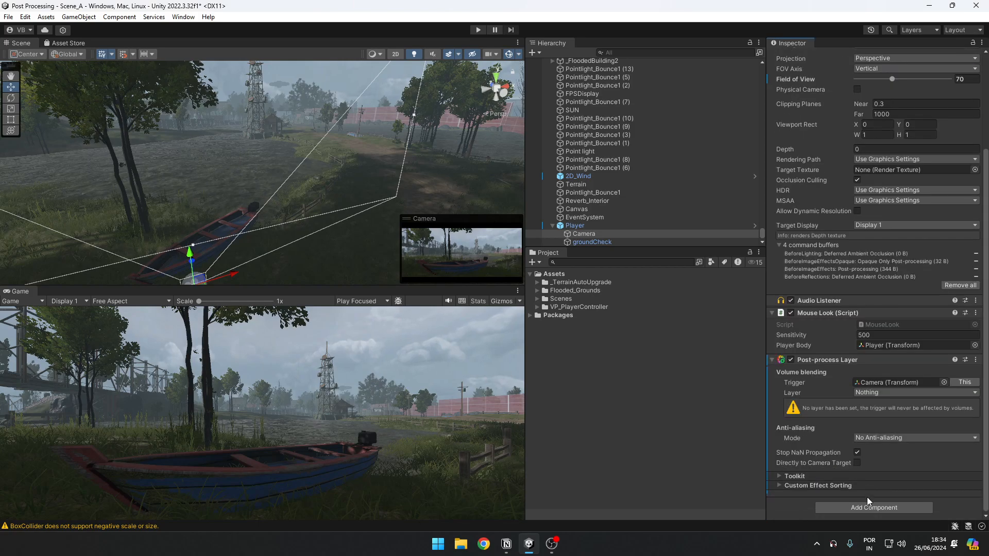
Step: Clear the Post-process Layer's trigger and reassign the camera's own transform as the trigger
{"action": "left_click", "coordinate": [942, 382]}
{"action": "scroll", "coordinate": [978, 366], "scroll_direction": "down", "scroll_amount": 10}
{"action": "left_click_drag", "start_coordinate": [981, 366], "coordinate": [978, 348]}
{"action": "double_click", "coordinate": [897, 352]}
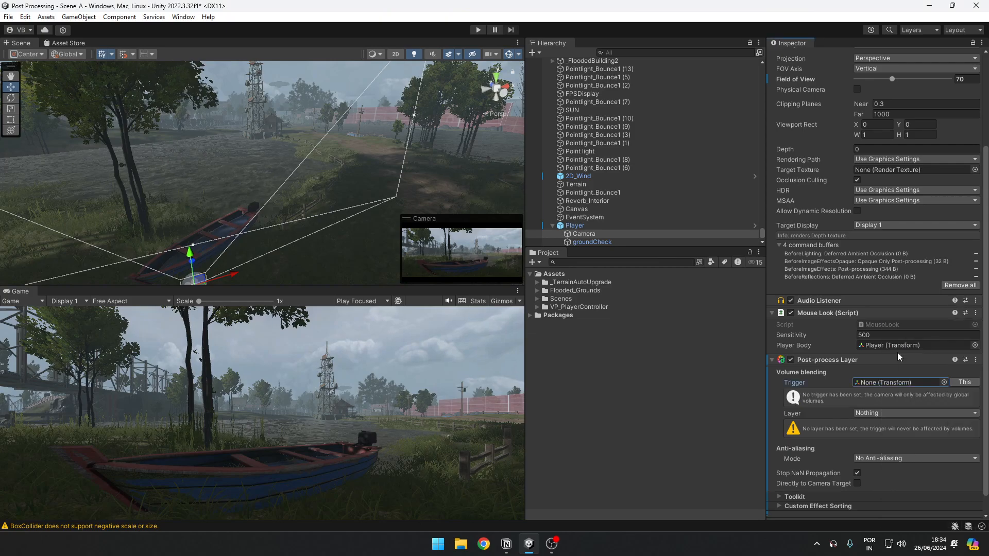
{"action": "left_click", "coordinate": [959, 382]}
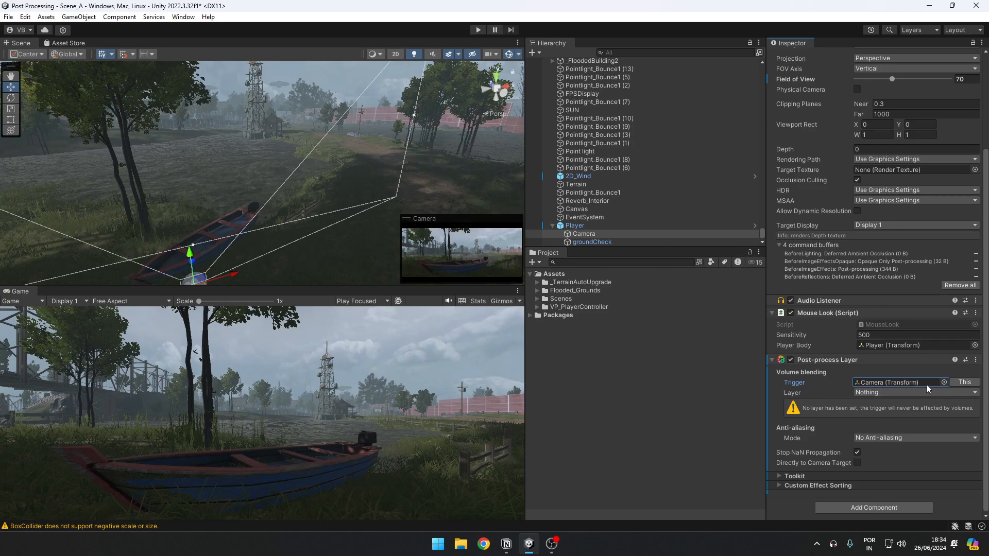
Step: Set the Post-process Layer's volume blending layer to Everything
{"action": "left_click", "coordinate": [888, 393]}
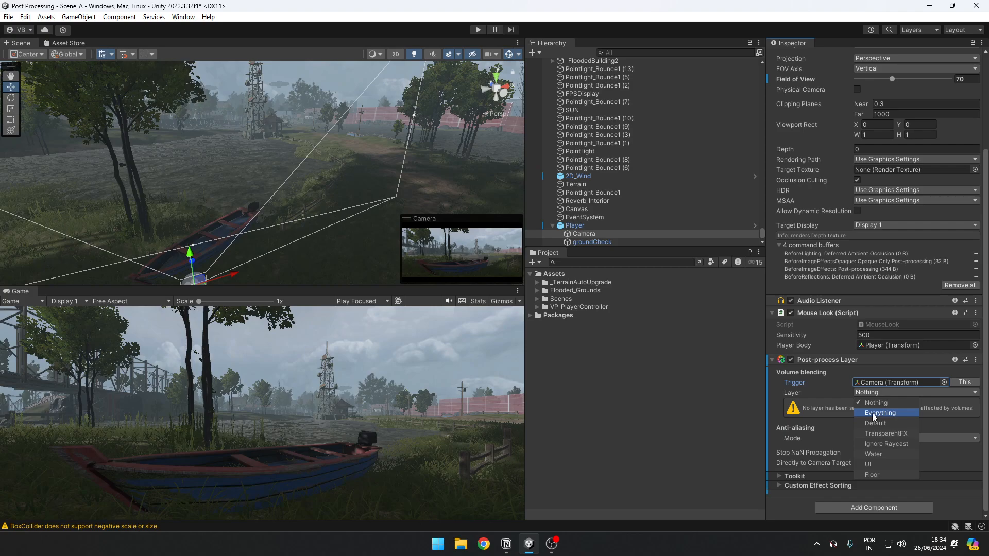
{"action": "left_click", "coordinate": [873, 413]}
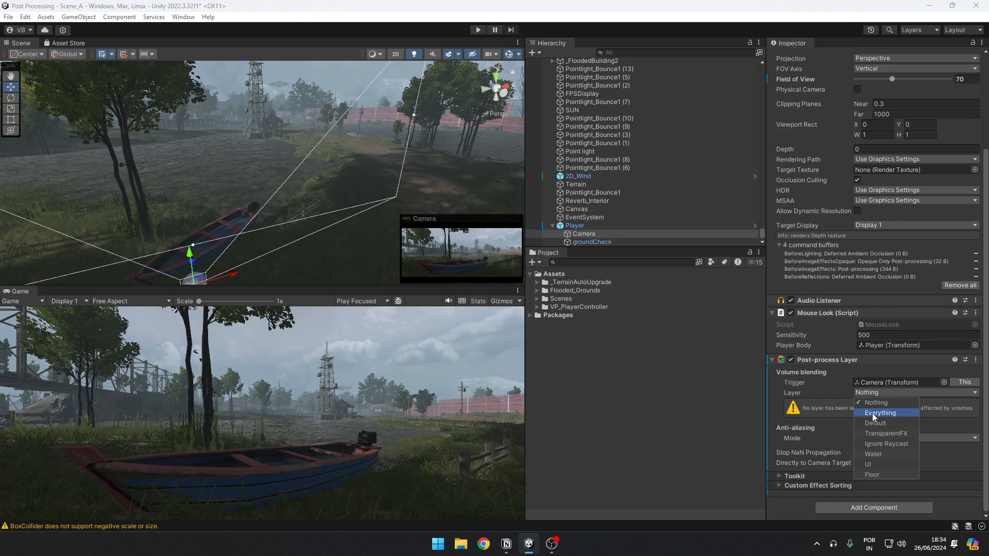
{"action": "left_click", "coordinate": [819, 412]}
Step: Try Temporal Anti-aliasing (TAA) as the Post-process Layer's anti-aliasing mode and check the game view
{"action": "scroll", "coordinate": [862, 421], "scroll_direction": "down", "scroll_amount": 1}
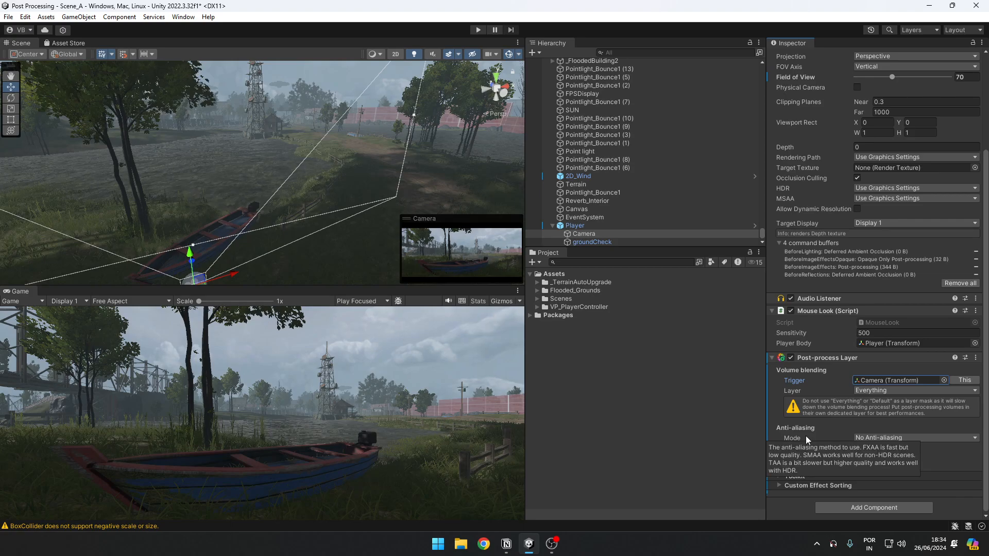
{"action": "left_click", "coordinate": [867, 439]}
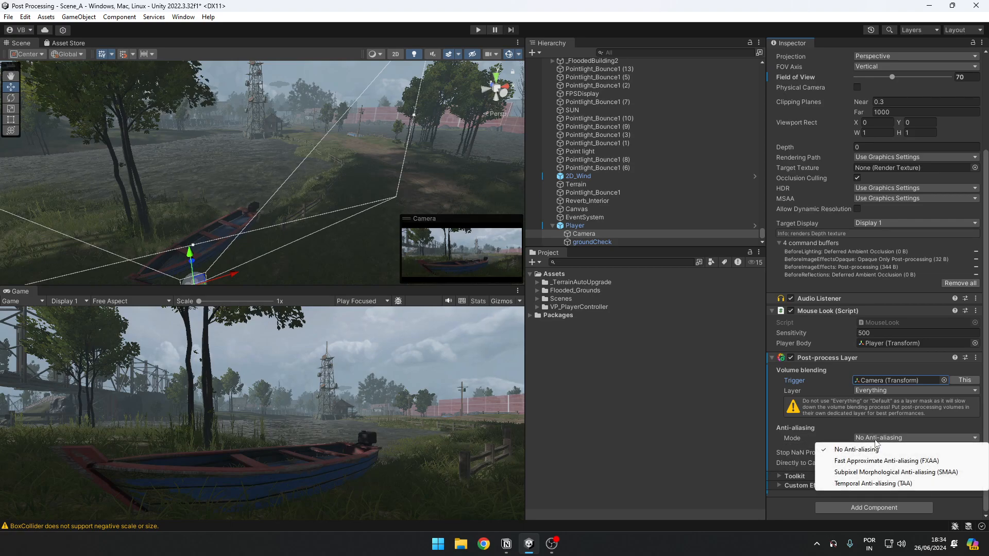
{"action": "left_click", "coordinate": [875, 483]}
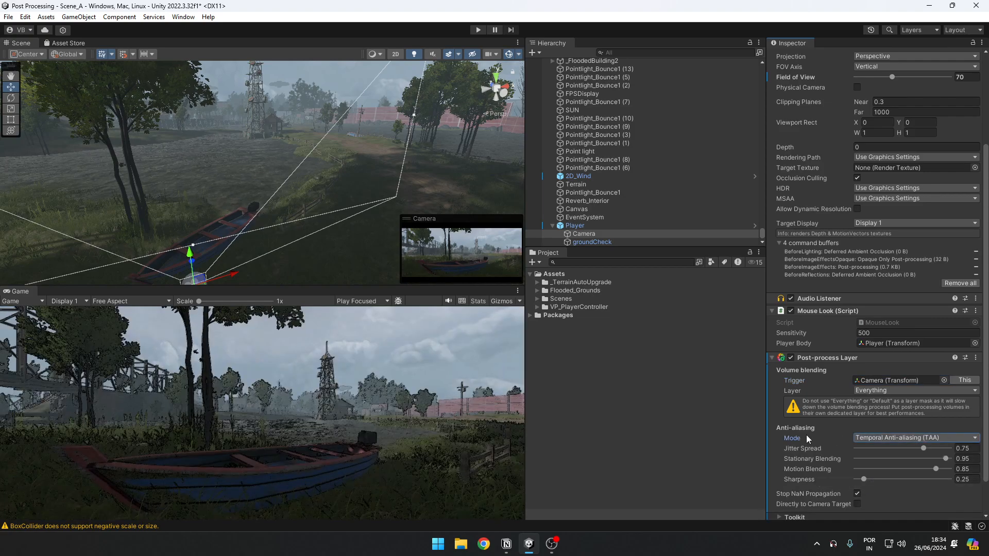
{"action": "left_click", "coordinate": [342, 419]}
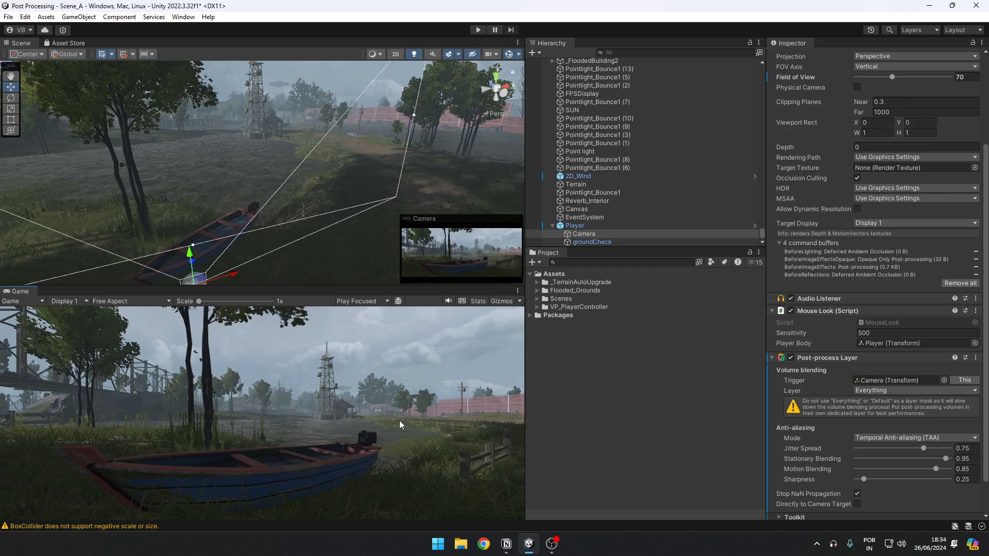
{"action": "right_click_drag", "start_coordinate": [485, 146], "coordinate": [477, 169]}
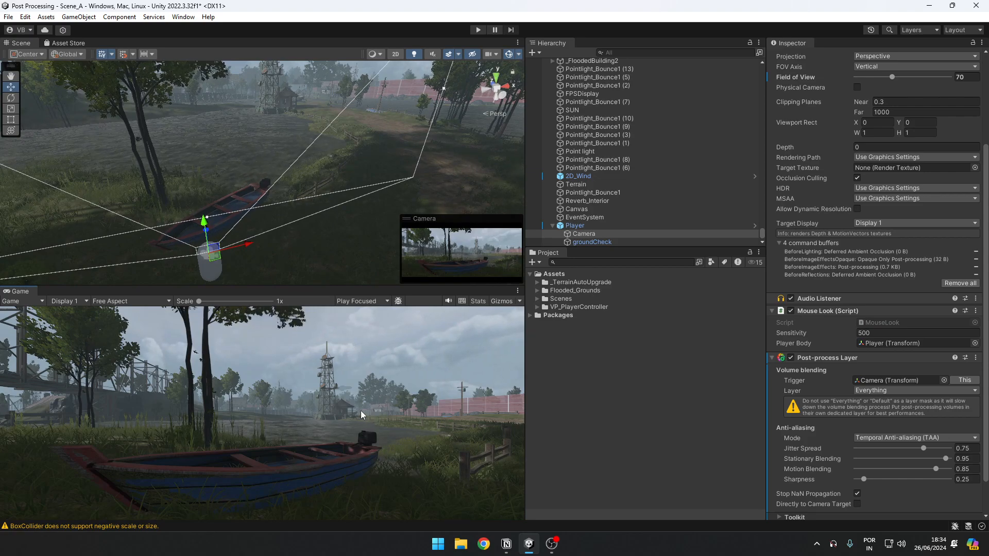
Step: Switch the Post-process Layer's anti-aliasing mode back to No Anti-aliasing for comparison
{"action": "scroll", "coordinate": [976, 440], "scroll_direction": "down", "scroll_amount": 2}
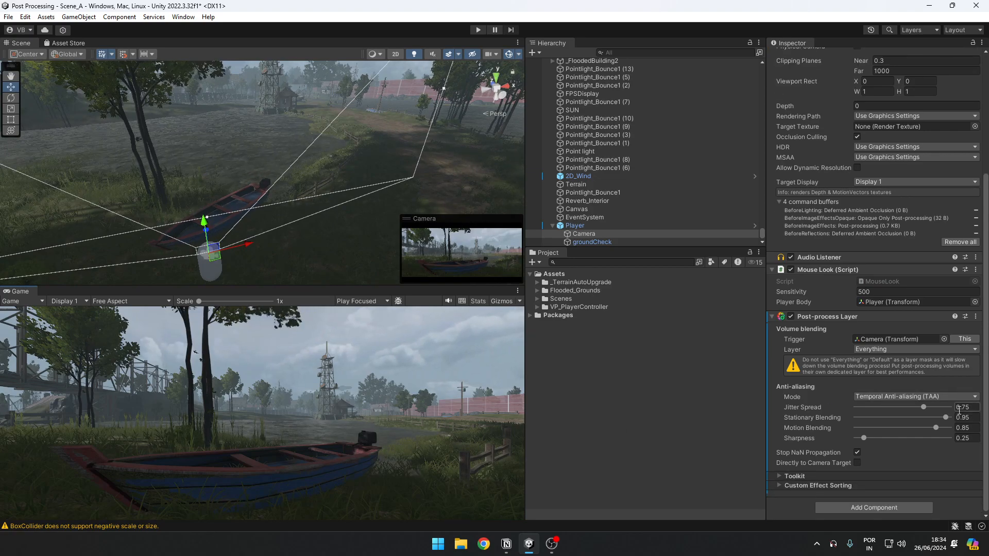
{"action": "left_click", "coordinate": [907, 397]}
{"action": "left_click", "coordinate": [875, 409]}
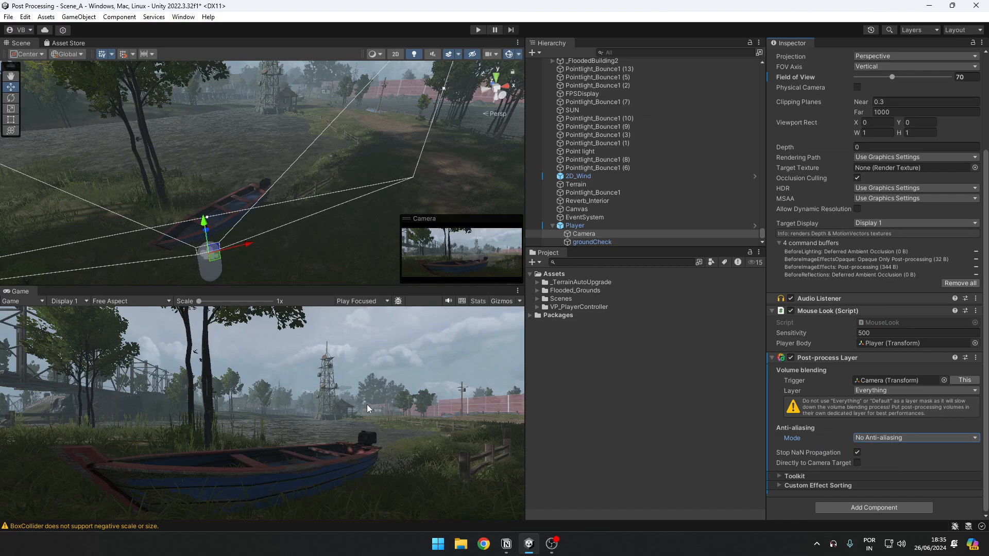
Step: Set the Post-process Layer's anti-aliasing mode to Fast Approximate Anti-aliasing (FXAA) and check the game view
{"action": "left_click", "coordinate": [893, 436]}
{"action": "left_click", "coordinate": [905, 462]}
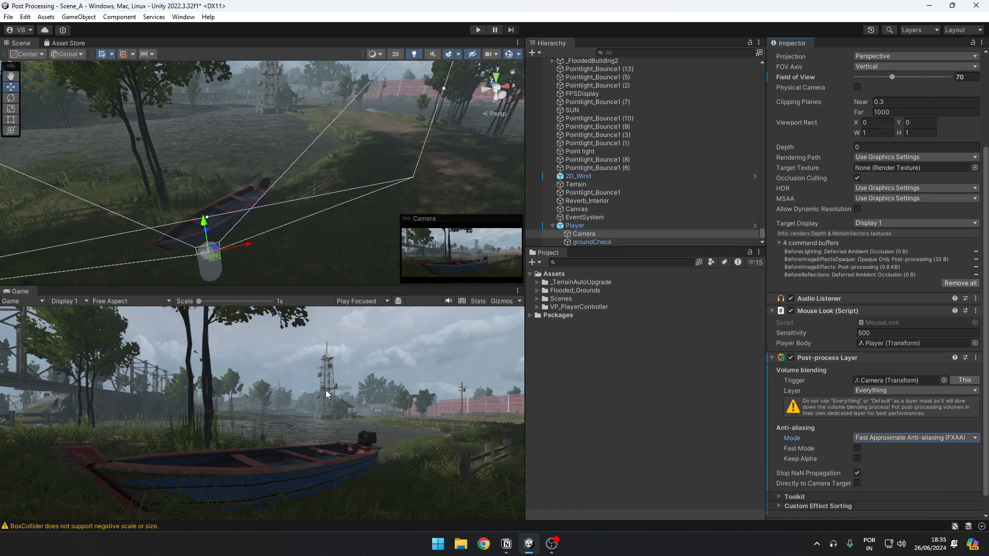
{"action": "left_click", "coordinate": [316, 411]}
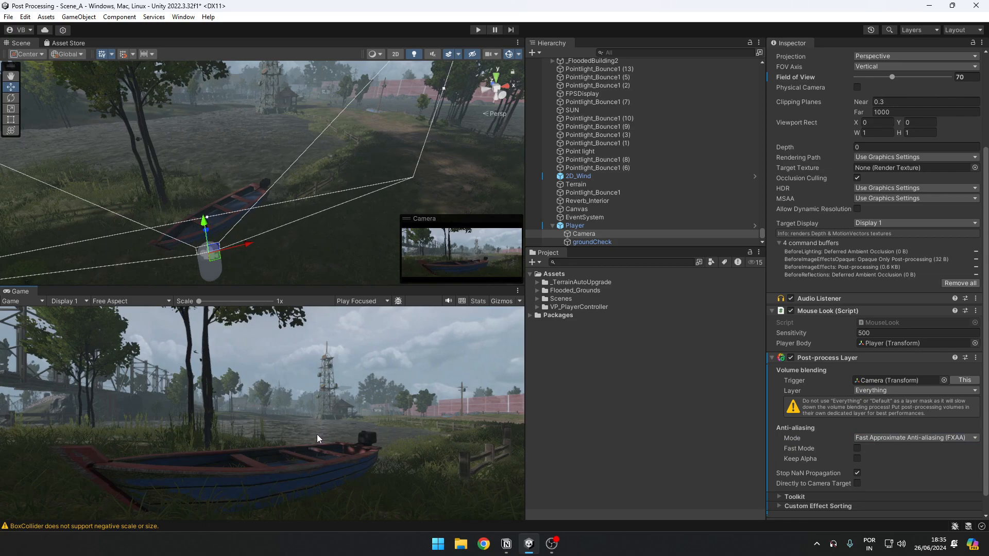
Step: Add a Post-process Volume component to the Camera
{"action": "scroll", "coordinate": [851, 404], "scroll_direction": "down", "scroll_amount": 2}
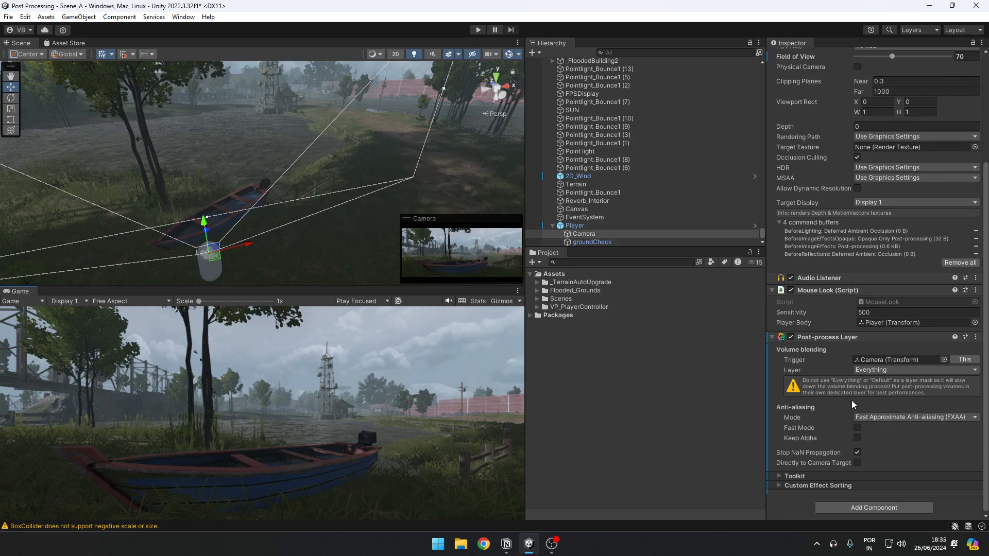
{"action": "left_click", "coordinate": [854, 508]}
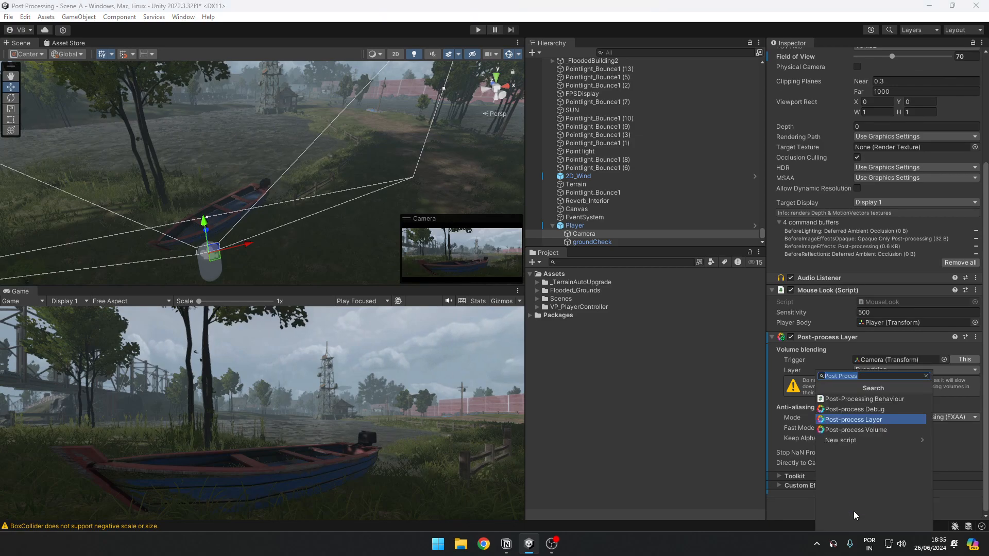
{"action": "left_click", "coordinate": [857, 430]}
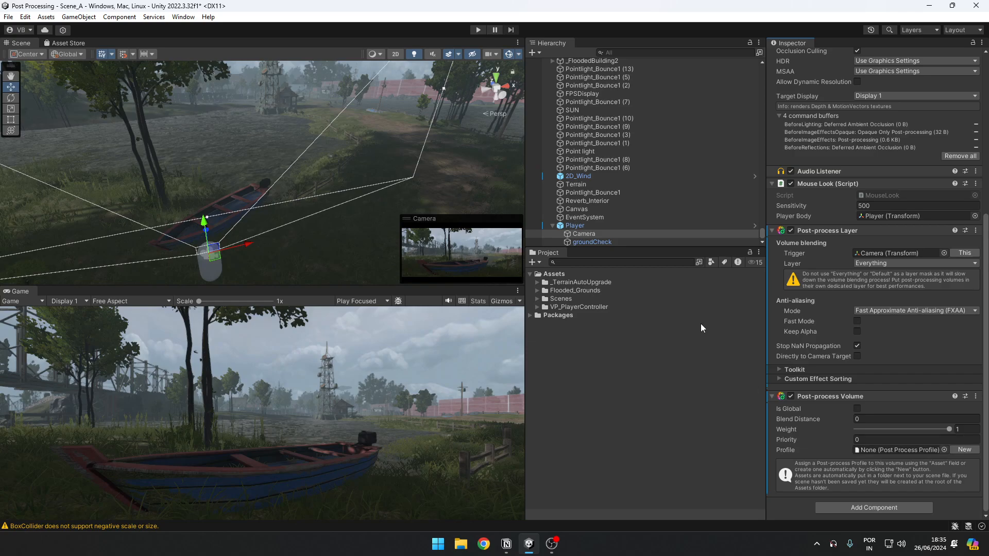
Step: Create a Post-processing Profile named Player in the root Assets folder
{"action": "right_click", "coordinate": [551, 276]}
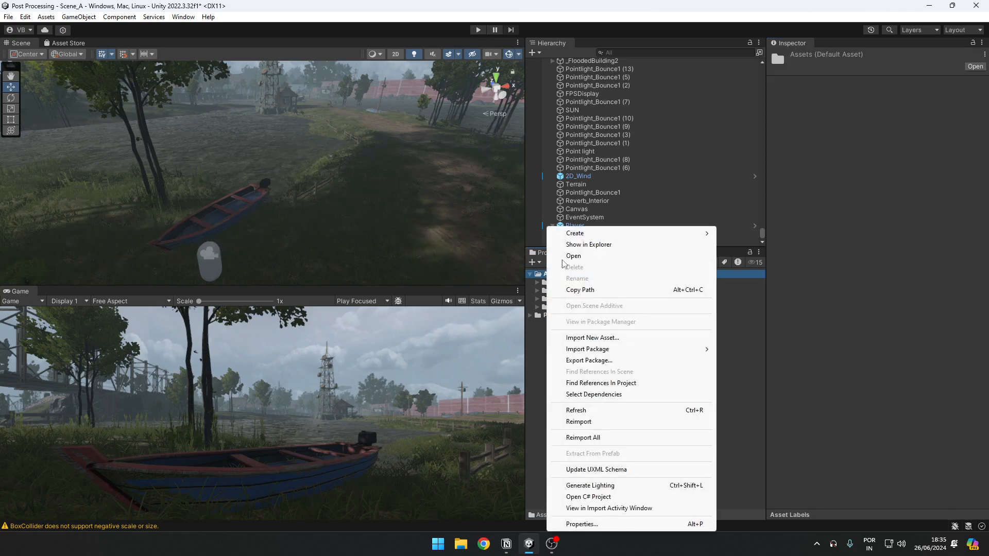
{"action": "mouse_move", "coordinate": [607, 233]}
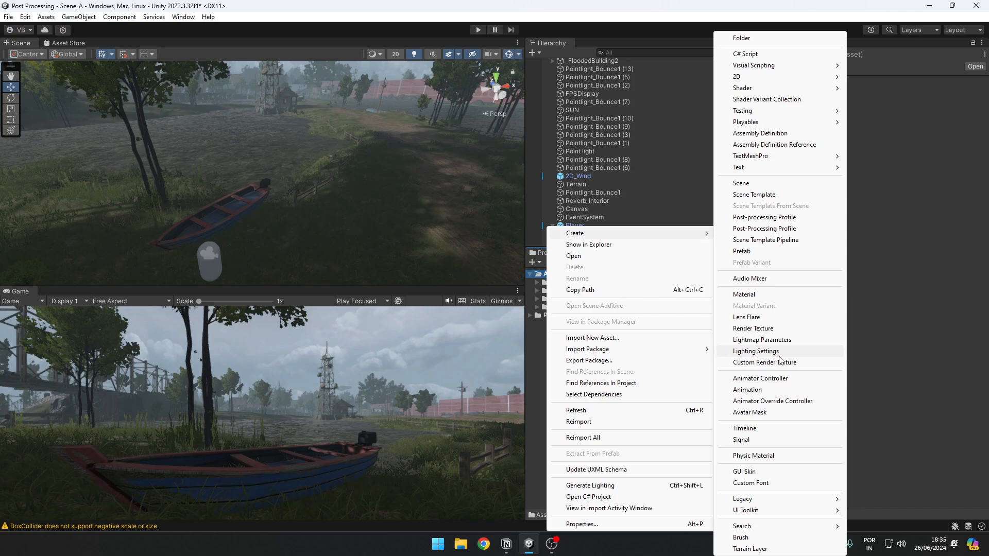
{"action": "left_click", "coordinate": [764, 218]}
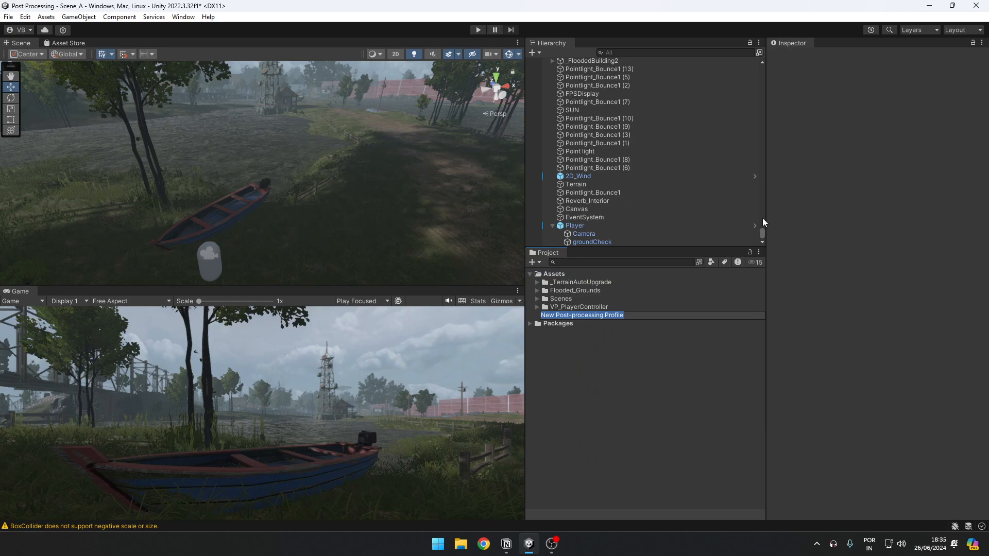
{"action": "type", "text": "P"}
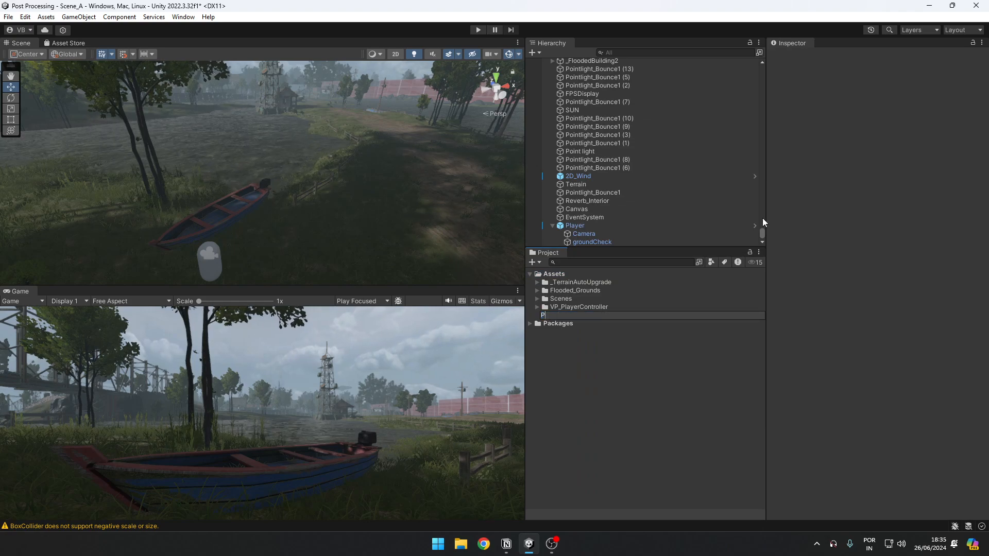
{"action": "type", "text": "yayer"}
{"action": "key", "text": "Return"}
Step: Assign the Player profile to the Camera's Post-process Volume
{"action": "left_click", "coordinate": [597, 234]}
{"action": "scroll", "coordinate": [899, 339], "scroll_direction": "down", "scroll_amount": 10}
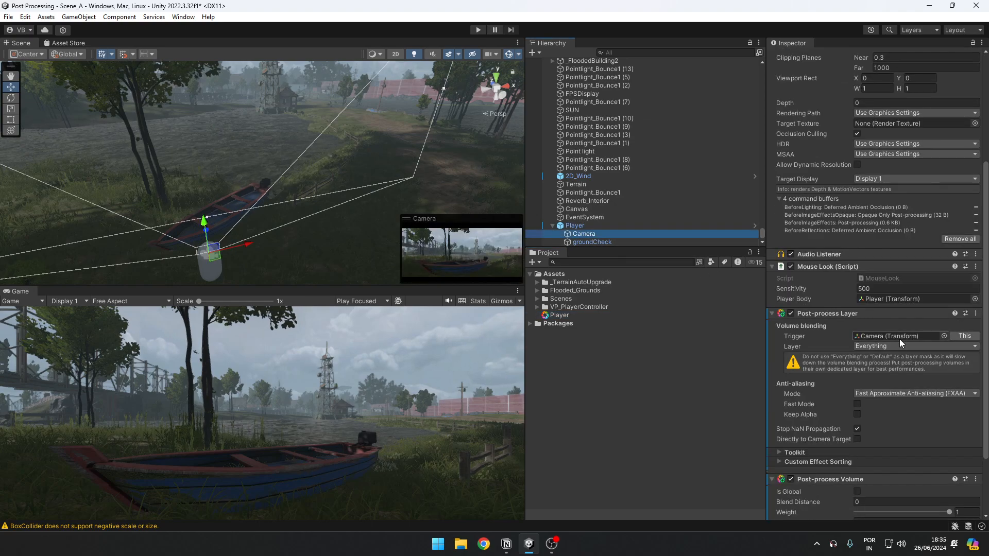
{"action": "left_click_drag", "start_coordinate": [559, 315], "coordinate": [886, 452]}
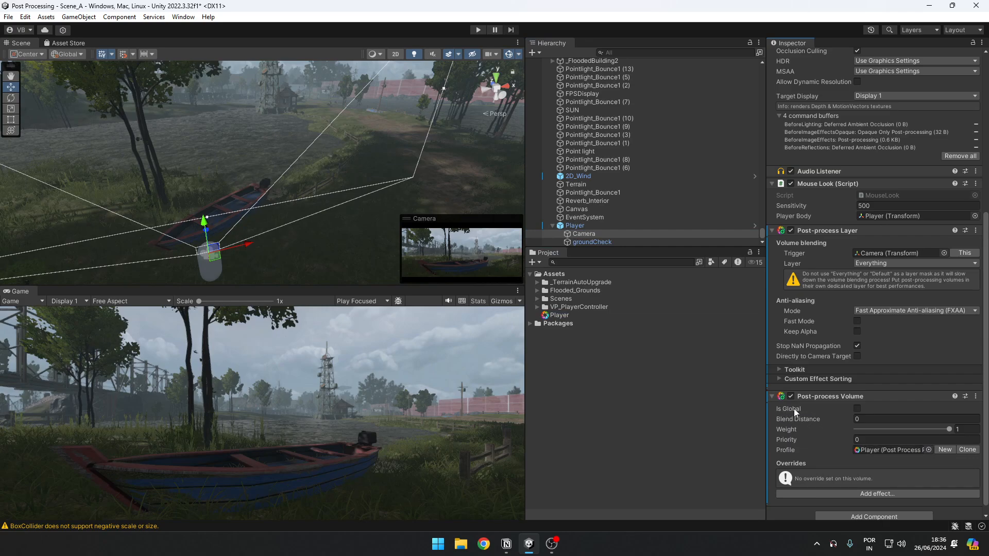
Step: Make the Camera's Post-process Volume global
{"action": "left_click", "coordinate": [856, 408]}
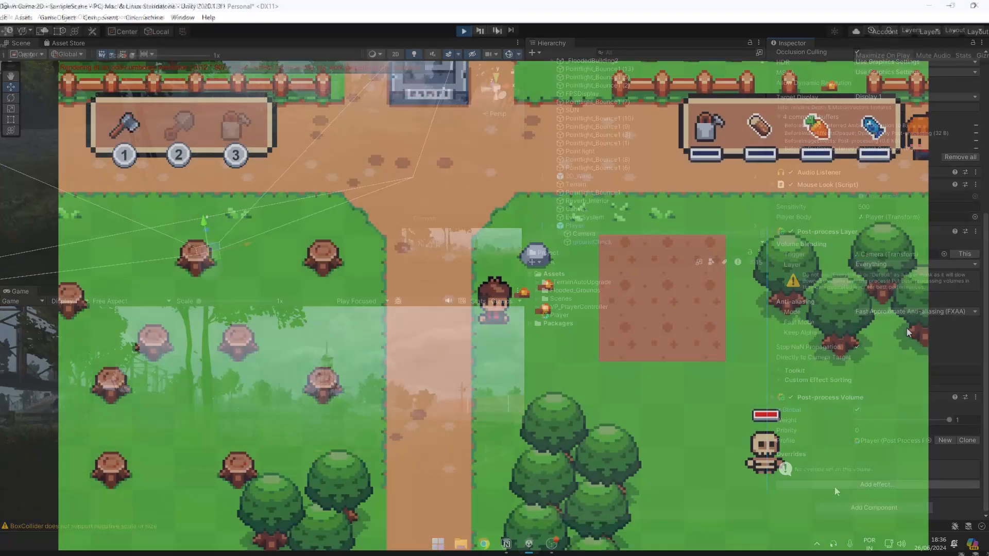
{"action": "key", "text": "w"}
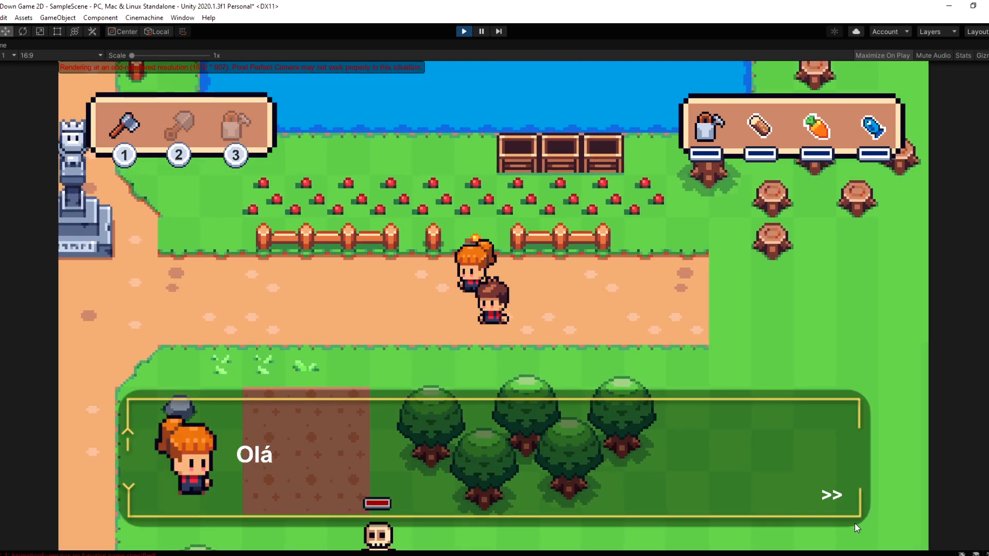
{"action": "left_click", "coordinate": [829, 496]}
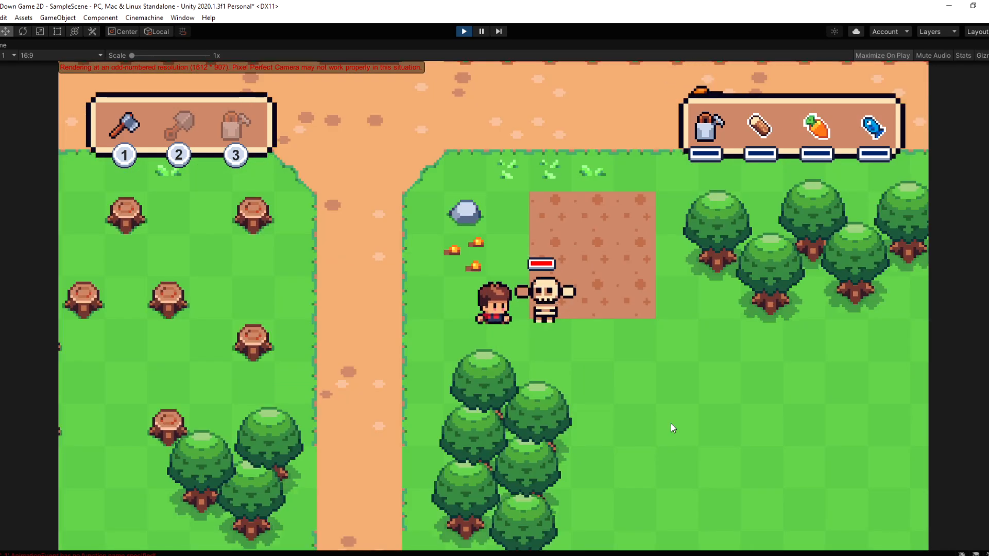
{"action": "key", "text": "a"}
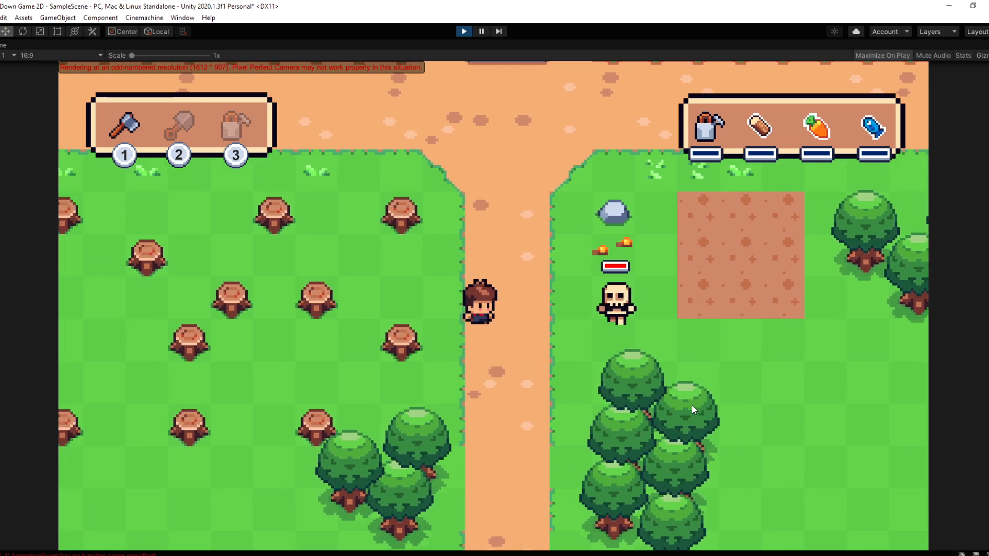
{"action": "key", "text": "d"}
{"action": "left_click", "coordinate": [684, 407]}
{"action": "left_click", "coordinate": [683, 406]}
{"action": "left_click", "coordinate": [684, 407]}
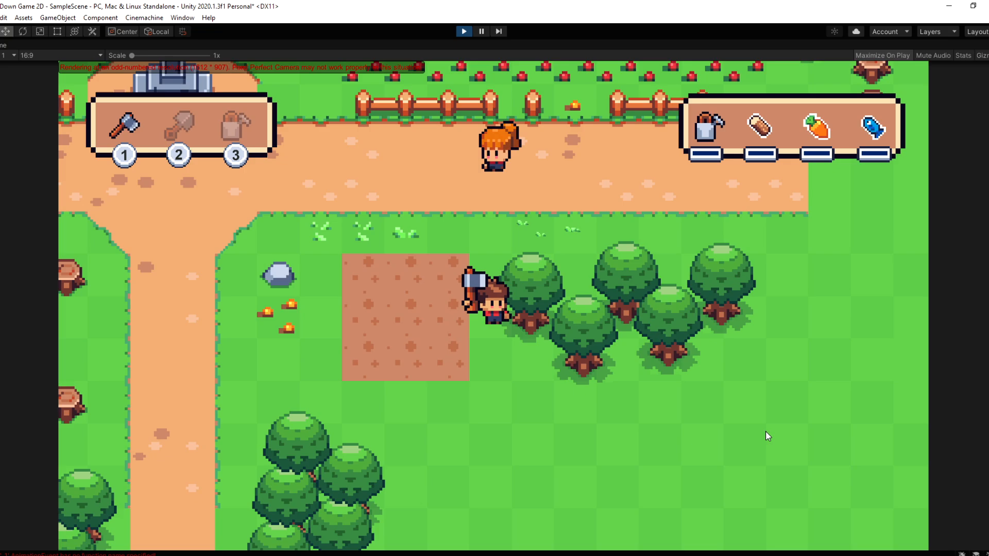
{"action": "left_click", "coordinate": [766, 436]}
{"action": "key", "text": "a"}
{"action": "key", "text": "w"}
{"action": "key", "text": "s"}
{"action": "key", "text": "d"}
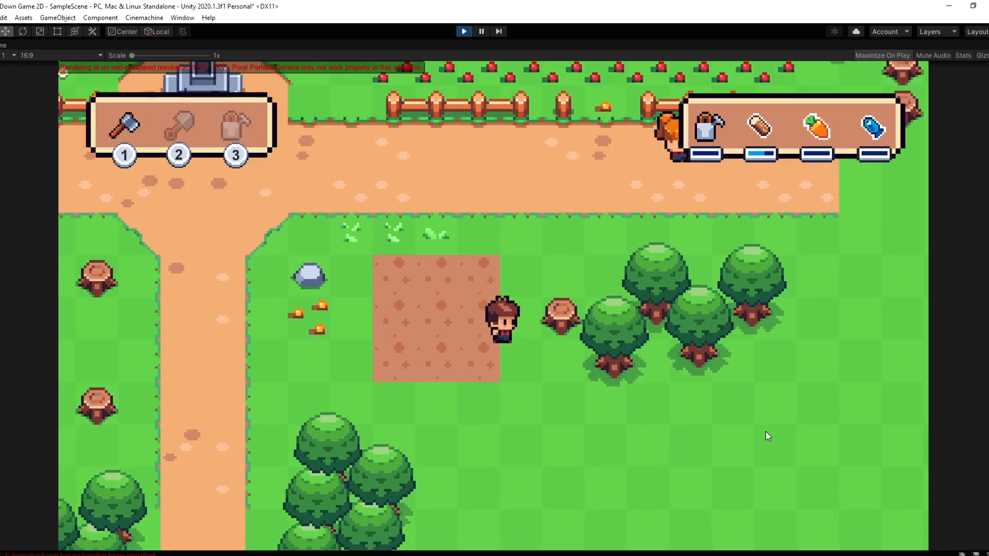
{"action": "left_click", "coordinate": [765, 431]}
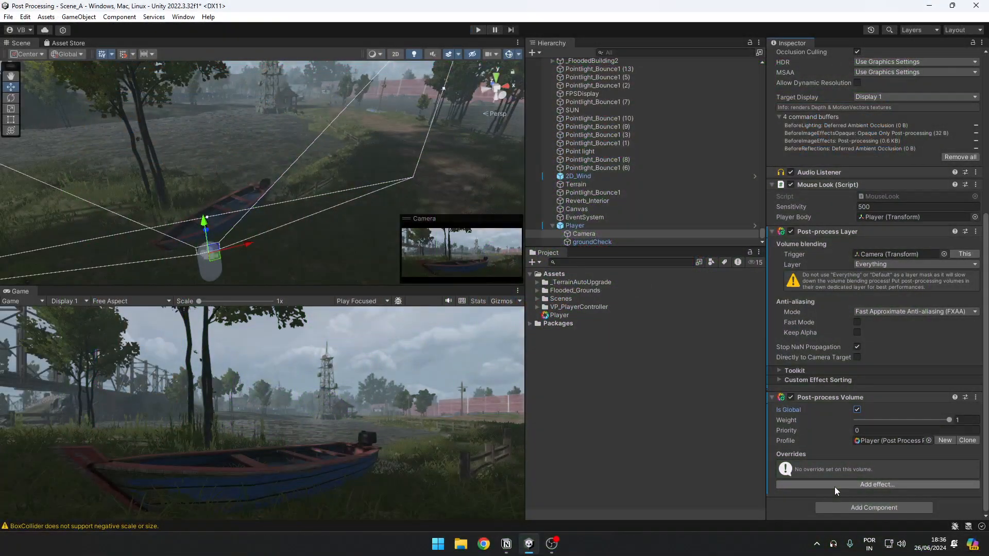
Step: Add a Depth of Field effect to the Camera's Post-process Volume
{"action": "left_click", "coordinate": [835, 484]}
{"action": "mouse_move", "coordinate": [867, 494]}
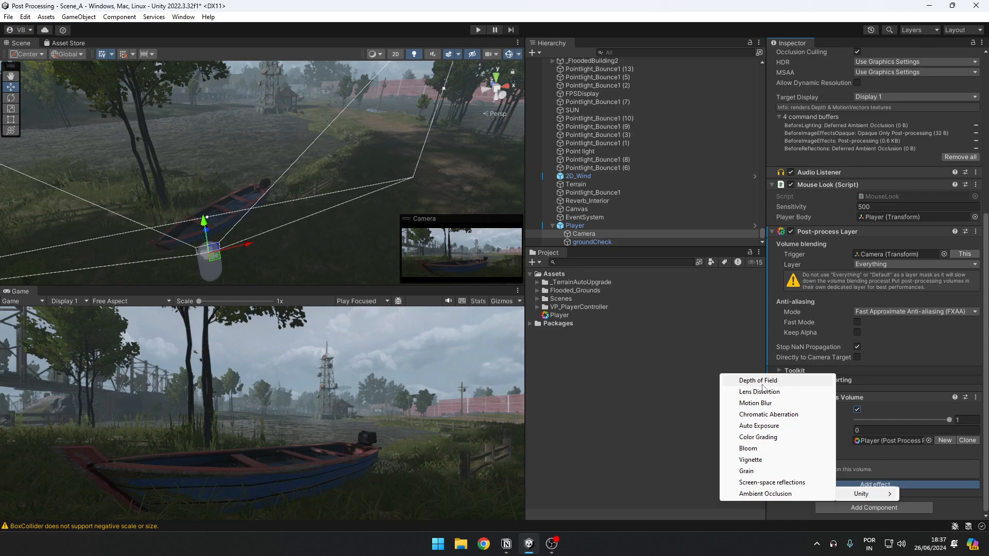
{"action": "left_click", "coordinate": [781, 382]}
{"action": "scroll", "coordinate": [856, 464], "scroll_direction": "down", "scroll_amount": 2}
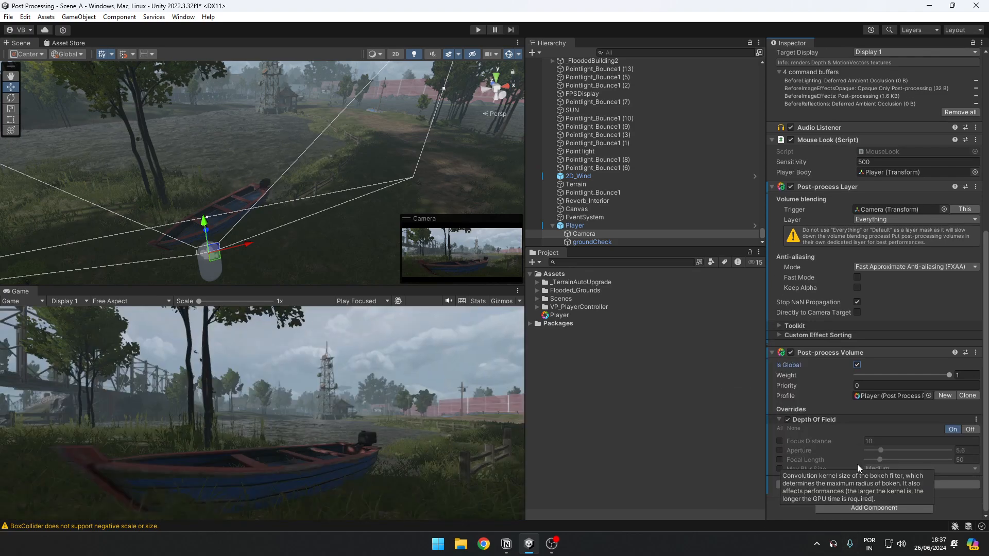
{"action": "scroll", "coordinate": [206, 216], "scroll_direction": "up", "scroll_amount": 5}
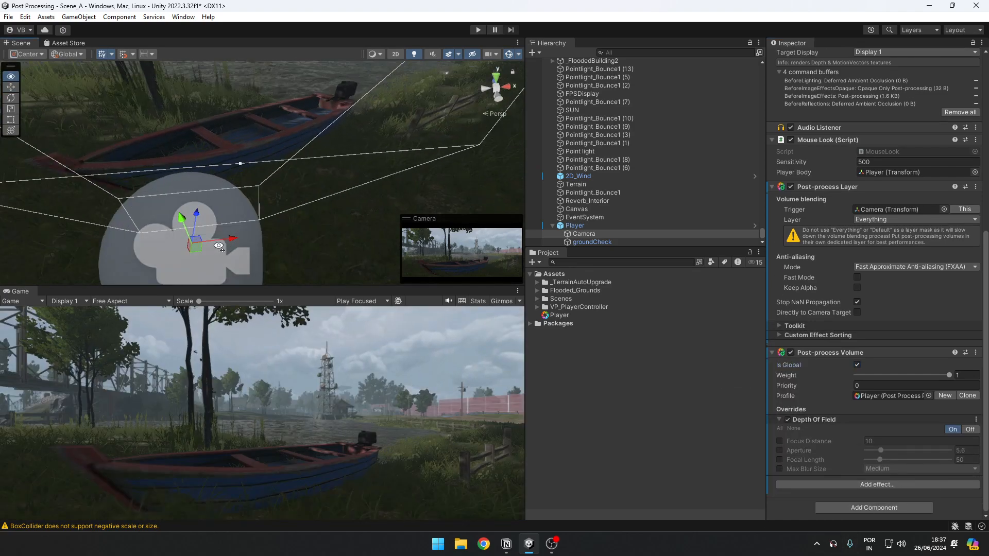
{"action": "right_click_drag", "start_coordinate": [221, 219], "coordinate": [198, 206]}
{"action": "scroll", "coordinate": [196, 198], "scroll_direction": "down", "scroll_amount": 5}
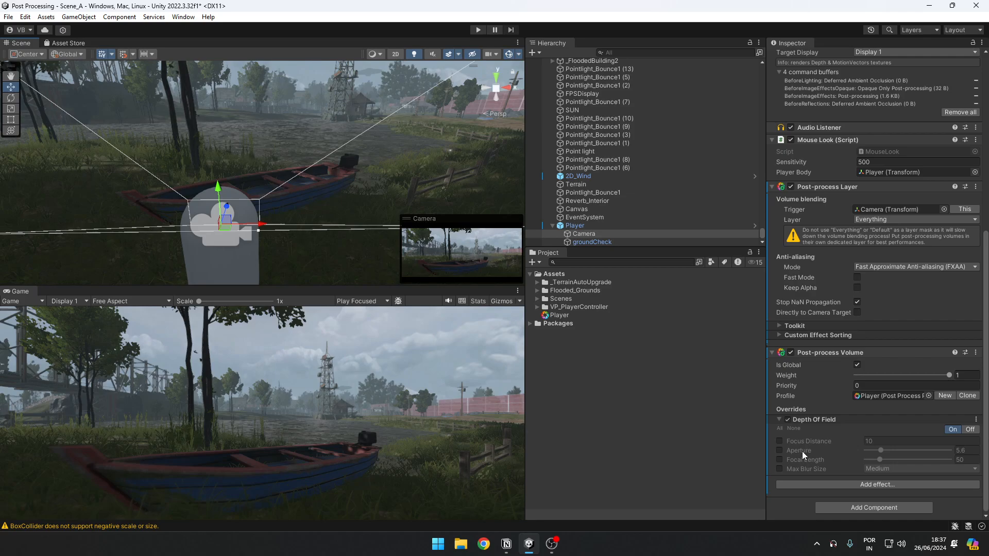
Step: Enable the Depth of Field's Focus Distance override, try distances of about 3.17 and 20, and set it to 10
{"action": "left_click", "coordinate": [779, 442]}
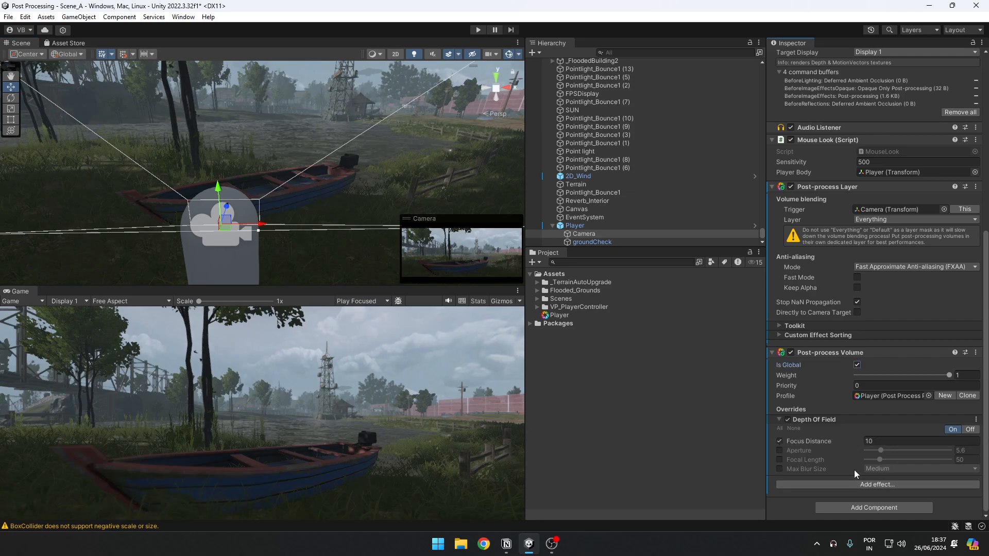
{"action": "left_click_drag", "start_coordinate": [827, 442], "coordinate": [695, 424]}
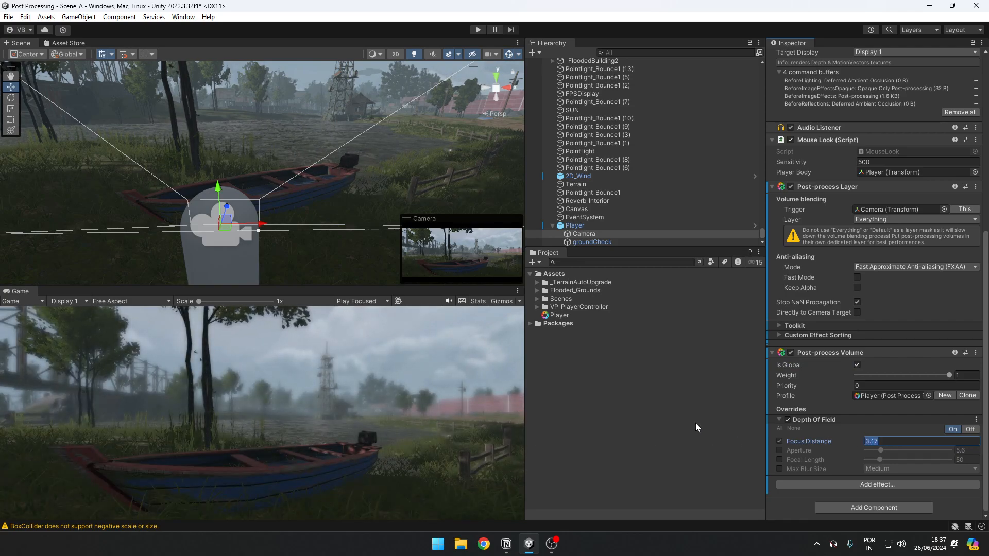
{"action": "type", "text": "20"}
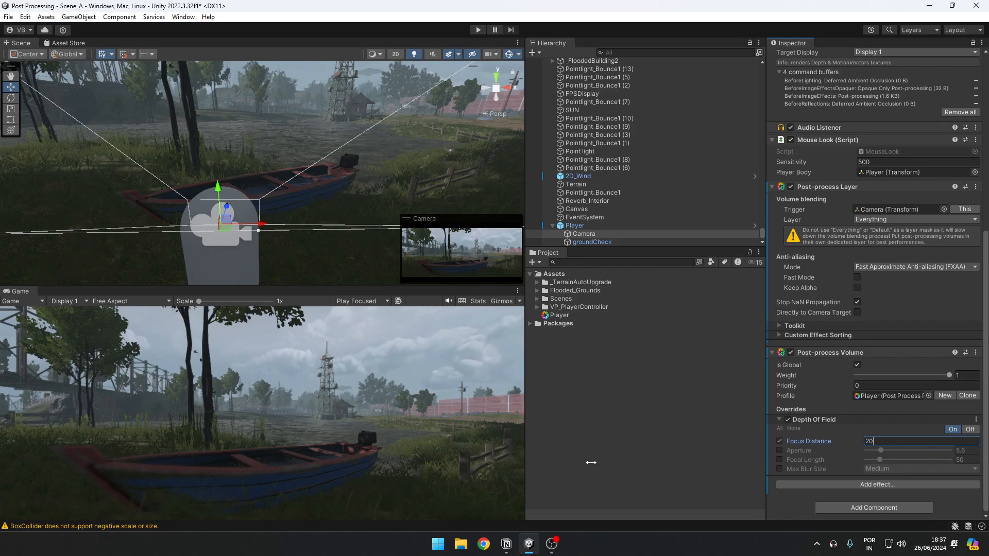
{"action": "key", "text": "BackSpace"}
{"action": "key", "text": "BackSpace"}
{"action": "type", "text": "10"}
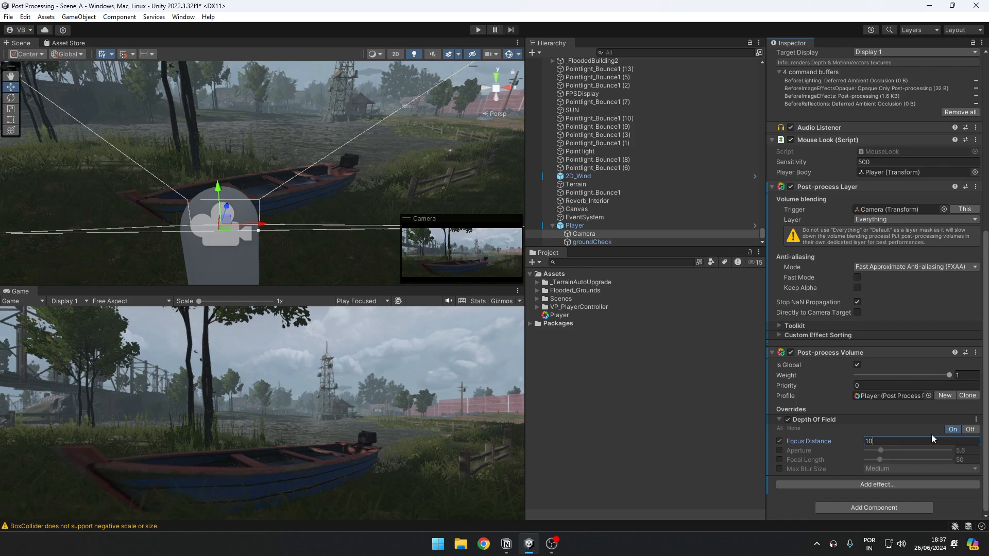
Step: Add a Bloom effect to the Camera's Post-process Volume
{"action": "left_click", "coordinate": [875, 485]}
{"action": "mouse_move", "coordinate": [896, 495]}
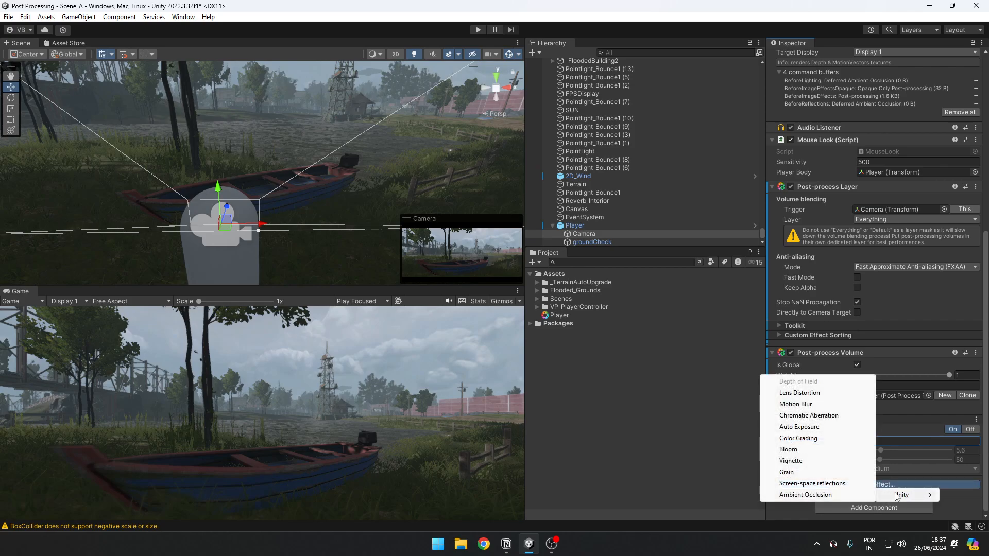
{"action": "left_click", "coordinate": [788, 449]}
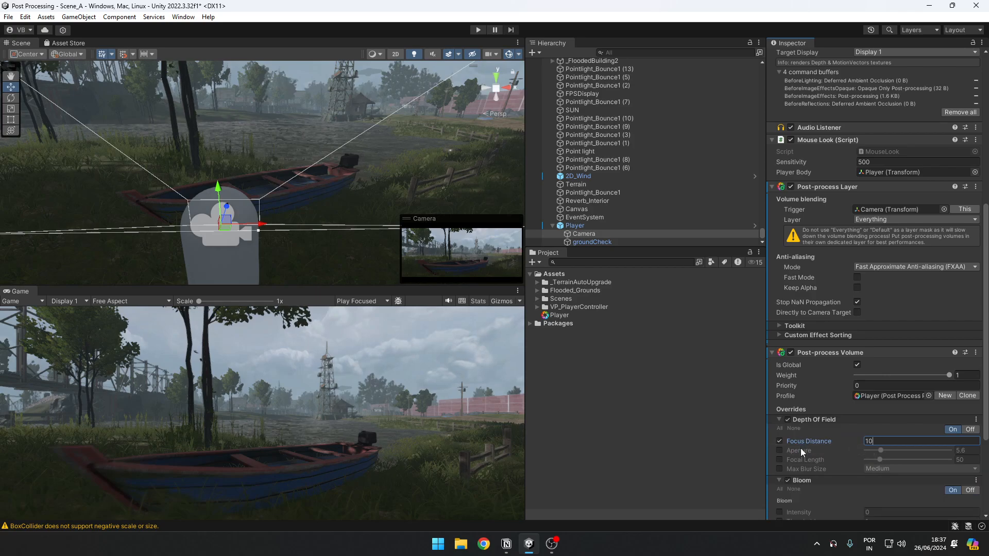
{"action": "scroll", "coordinate": [800, 448], "scroll_direction": "down", "scroll_amount": 5}
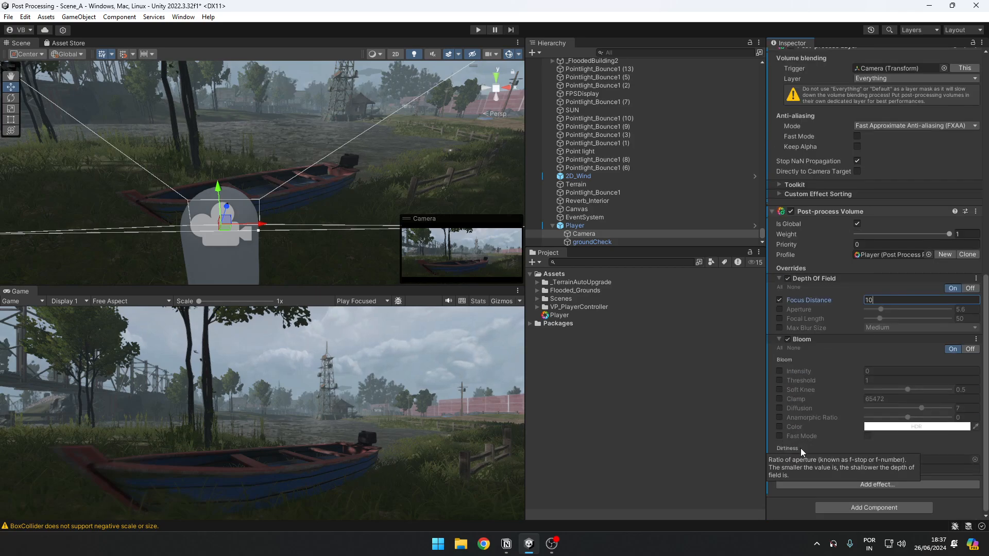
Step: Enable Bloom's Intensity and Threshold overrides and set the threshold to 0.5
{"action": "left_click", "coordinate": [779, 370]}
{"action": "left_click", "coordinate": [779, 380]}
{"action": "left_click", "coordinate": [906, 380]}
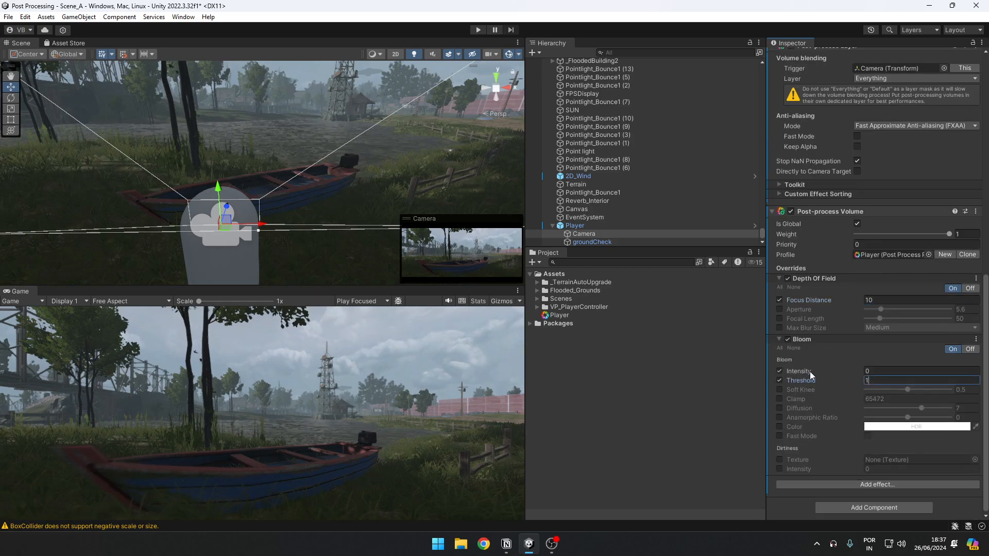
{"action": "type", "text": "0.5"}
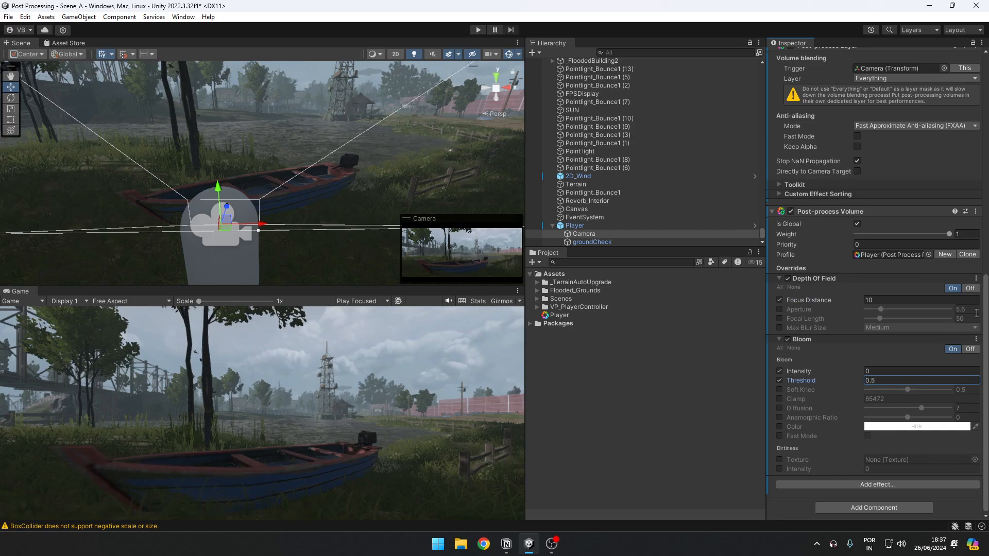
Step: Try Bloom intensities of 2 and about 17, and set the intensity to 1
{"action": "key", "text": "shift+Tab"}
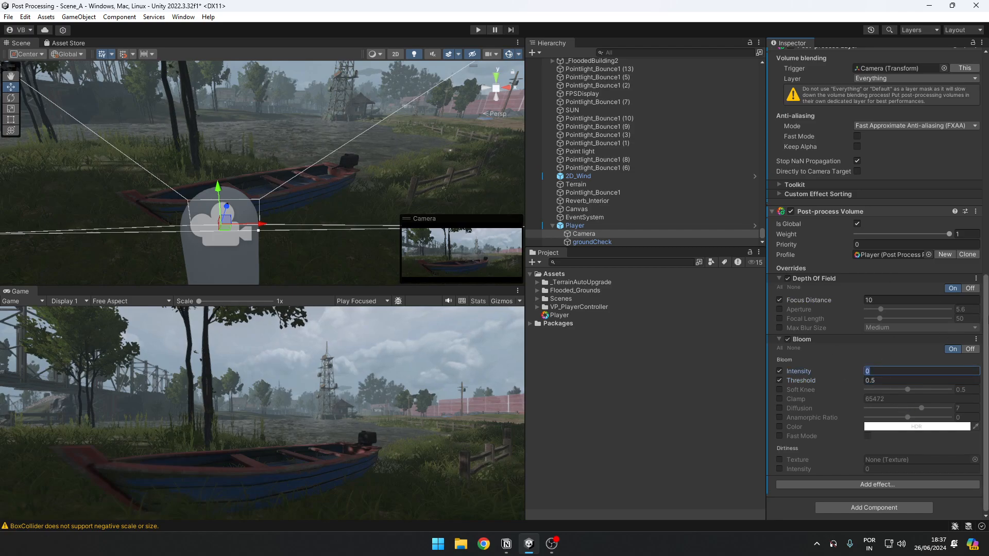
{"action": "type", "text": "1"}
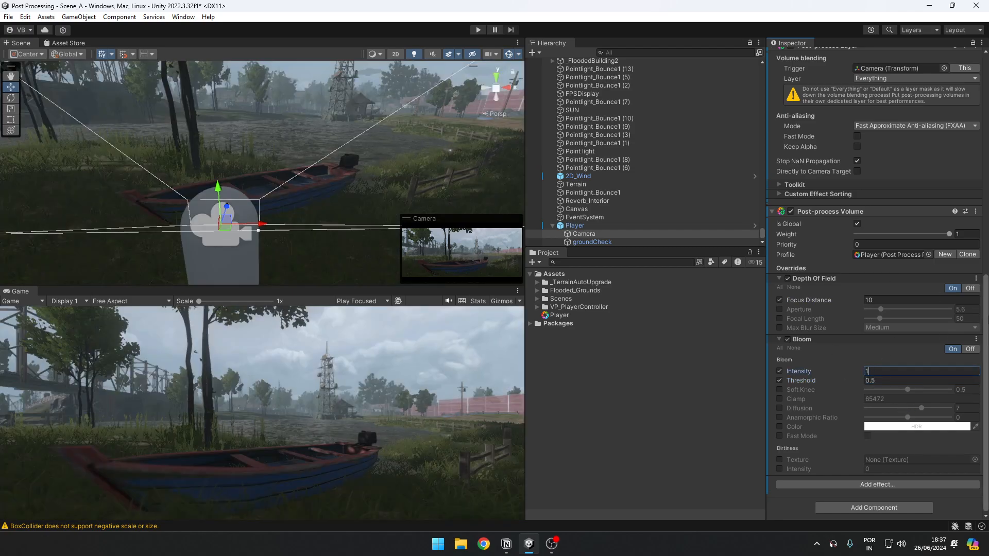
{"action": "key", "text": "BackSpace"}
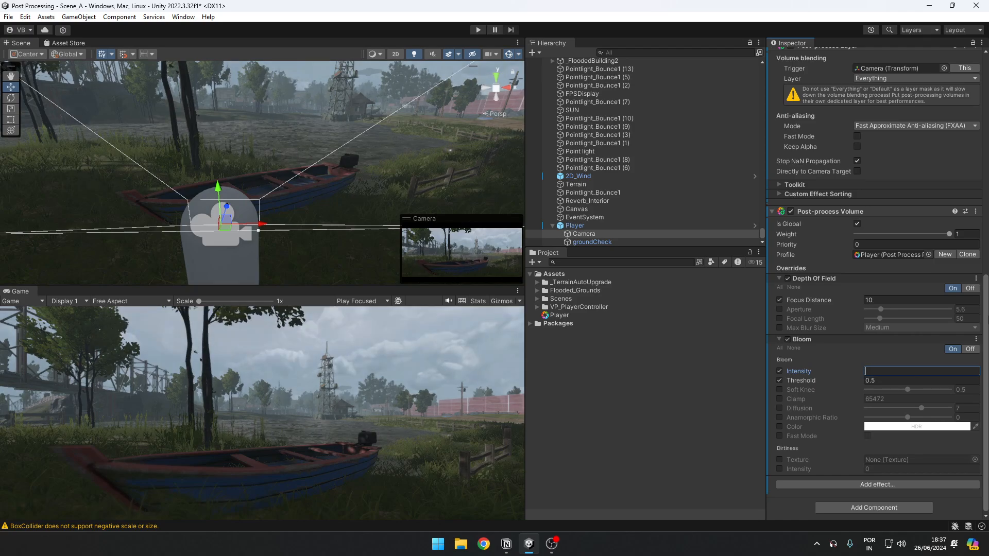
{"action": "type", "text": "2"}
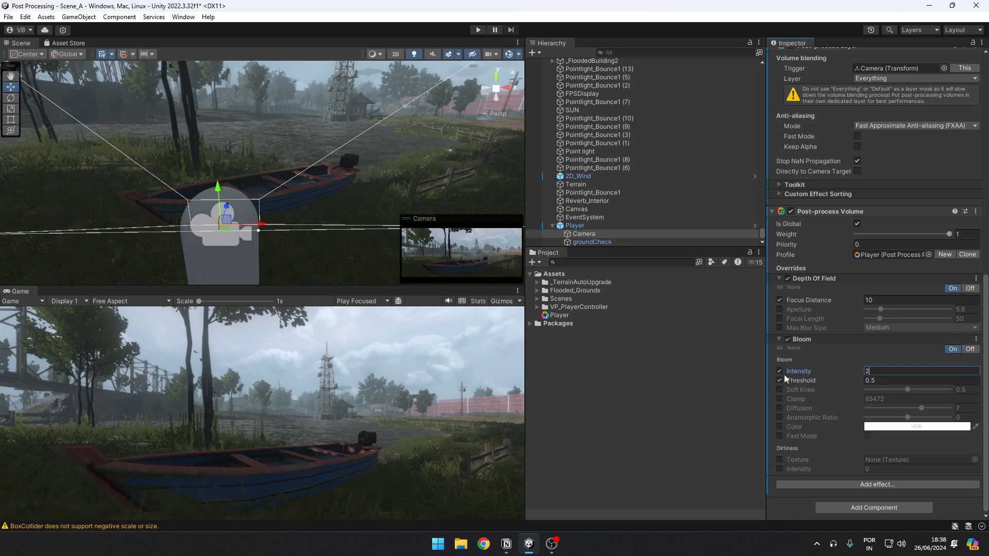
{"action": "left_click_drag", "start_coordinate": [798, 373], "coordinate": [885, 372]}
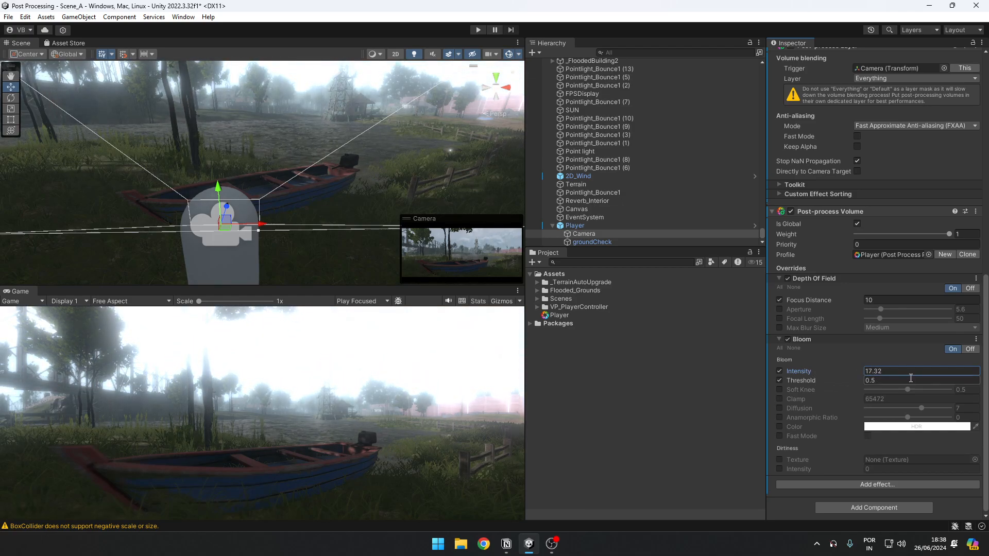
{"action": "left_click", "coordinate": [910, 380]}
{"action": "left_click", "coordinate": [907, 371]}
{"action": "type", "text": "1"}
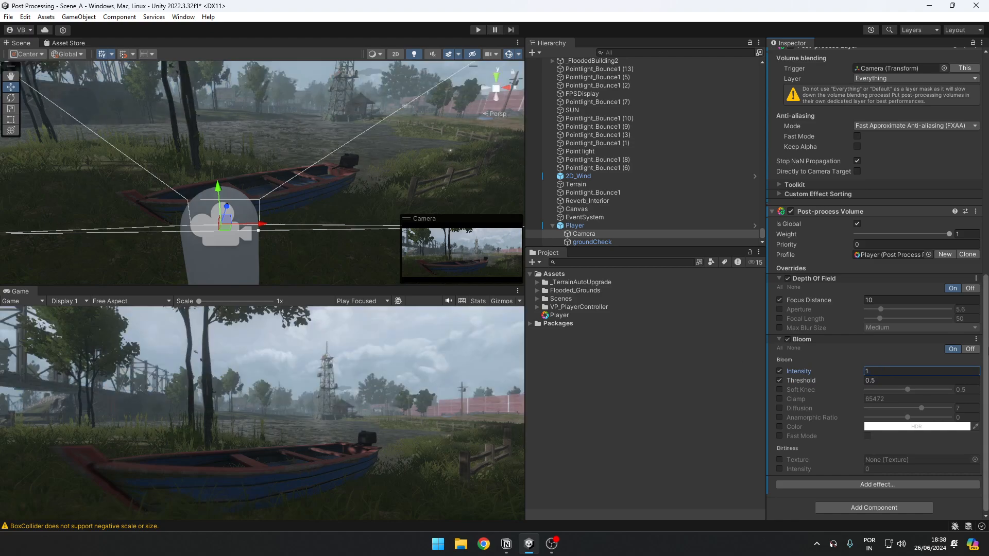
Step: Switch Bloom off and back on to compare its effect in the game view
{"action": "left_click", "coordinate": [963, 350]}
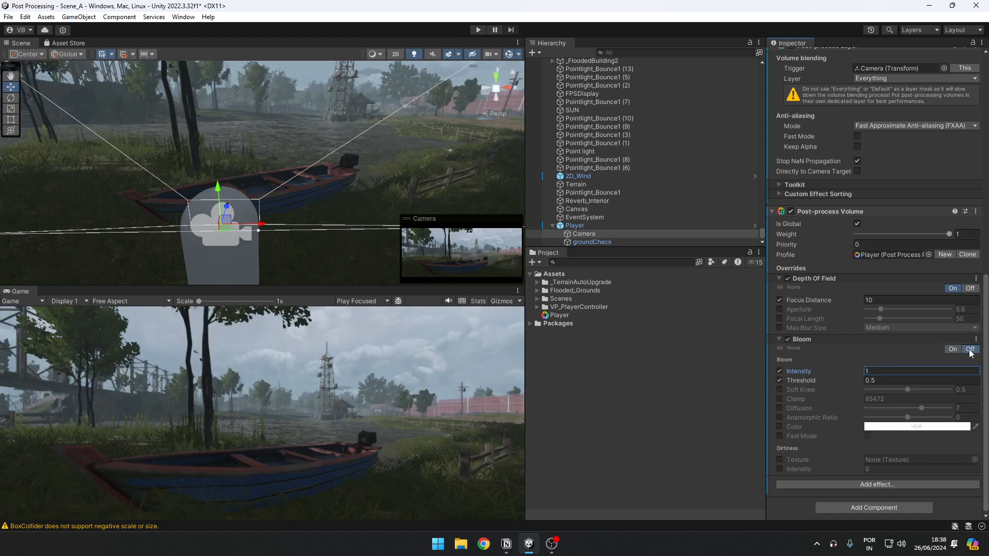
{"action": "left_click", "coordinate": [956, 348]}
{"action": "left_click", "coordinate": [962, 351]}
{"action": "left_click", "coordinate": [953, 349]}
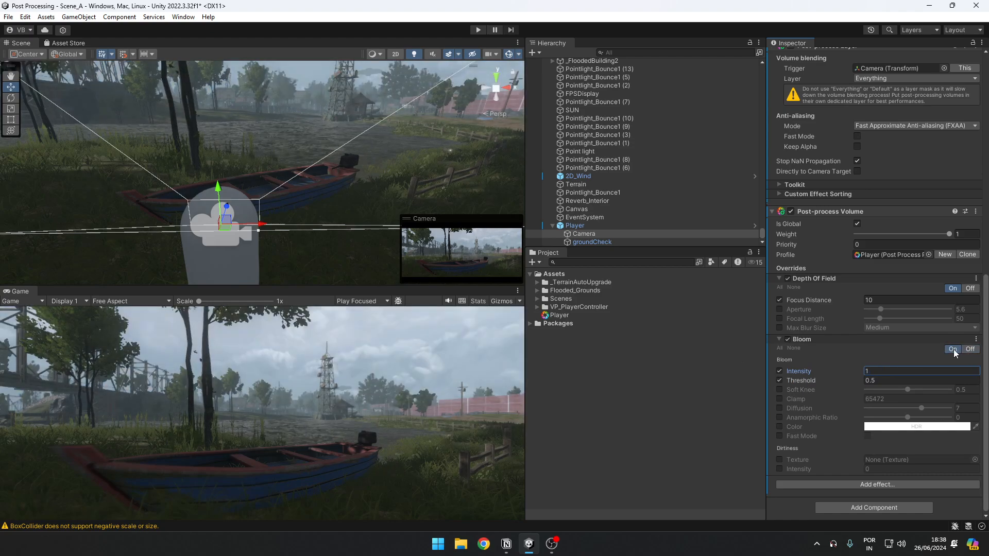
Step: Add a Lens Distortion effect to the Camera's Post-process Volume
{"action": "left_click", "coordinate": [884, 484]}
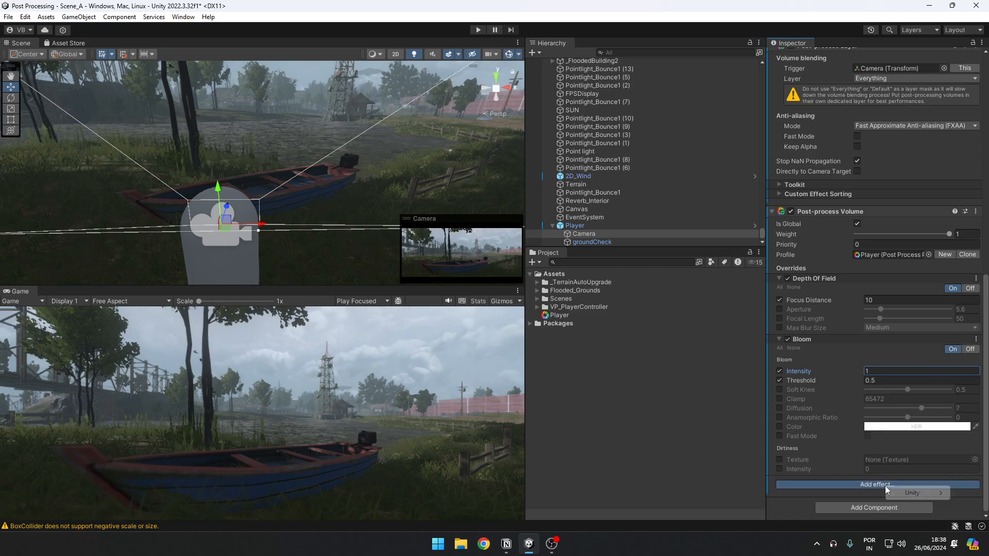
{"action": "mouse_move", "coordinate": [905, 493]}
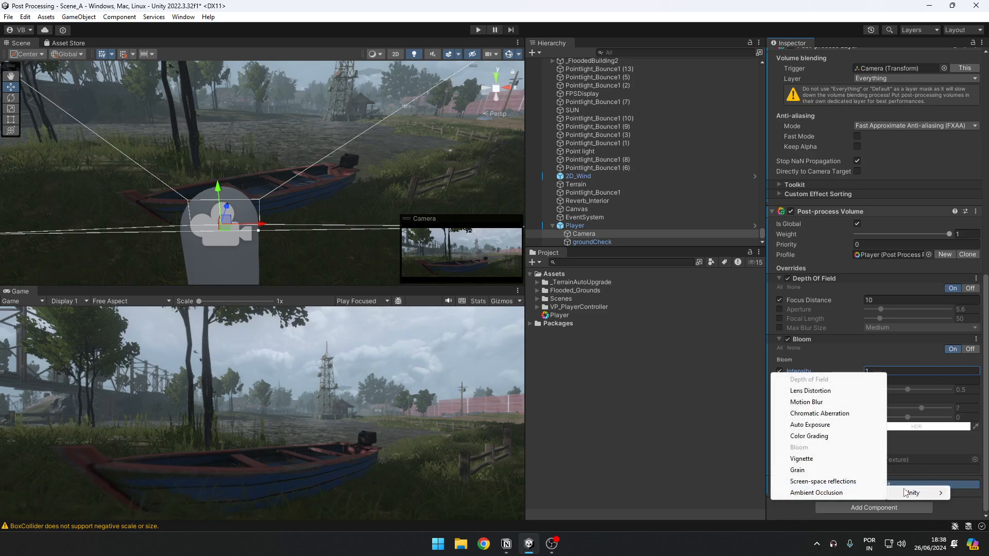
{"action": "left_click", "coordinate": [824, 393]}
{"action": "scroll", "coordinate": [845, 422], "scroll_direction": "down", "scroll_amount": 3}
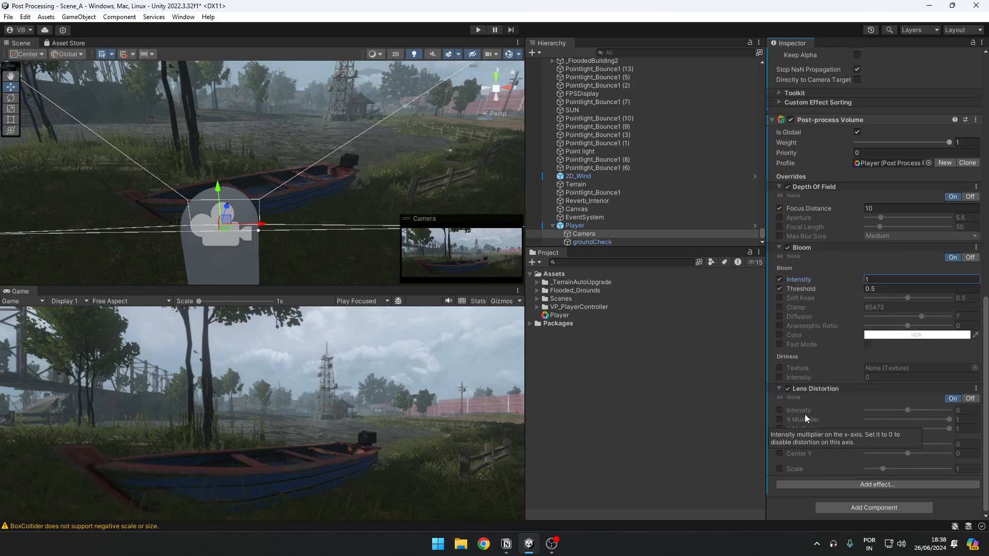
Step: Enable the Lens Distortion's Intensity override, set it to -8, and switch the effect off
{"action": "left_click", "coordinate": [779, 411]}
{"action": "left_click", "coordinate": [901, 411]}
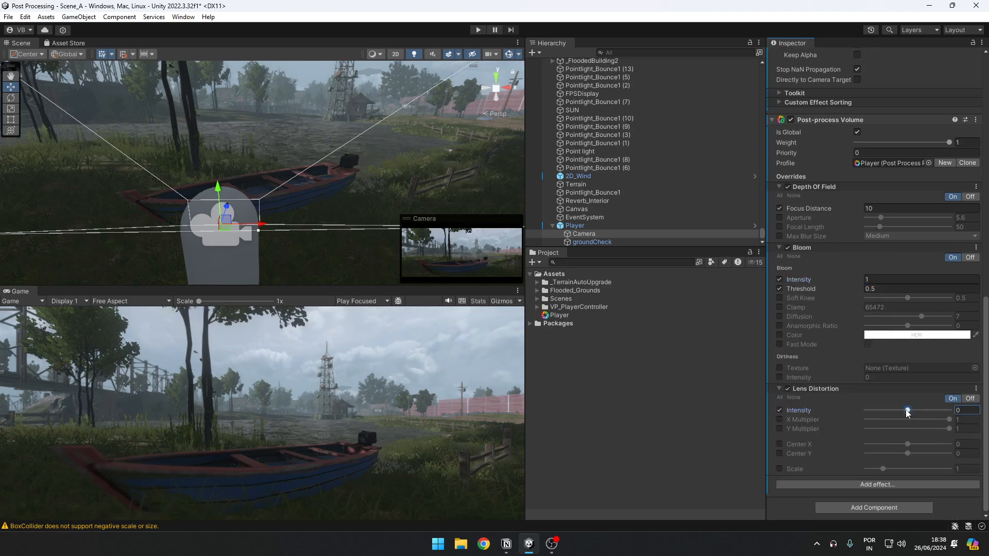
{"action": "mouse_move", "coordinate": [902, 411]}
{"action": "left_mouse_down"}
{"action": "mouse_move", "coordinate": [865, 410]}
{"action": "mouse_move", "coordinate": [944, 409]}
{"action": "mouse_move", "coordinate": [904, 410]}
{"action": "left_mouse_up"}
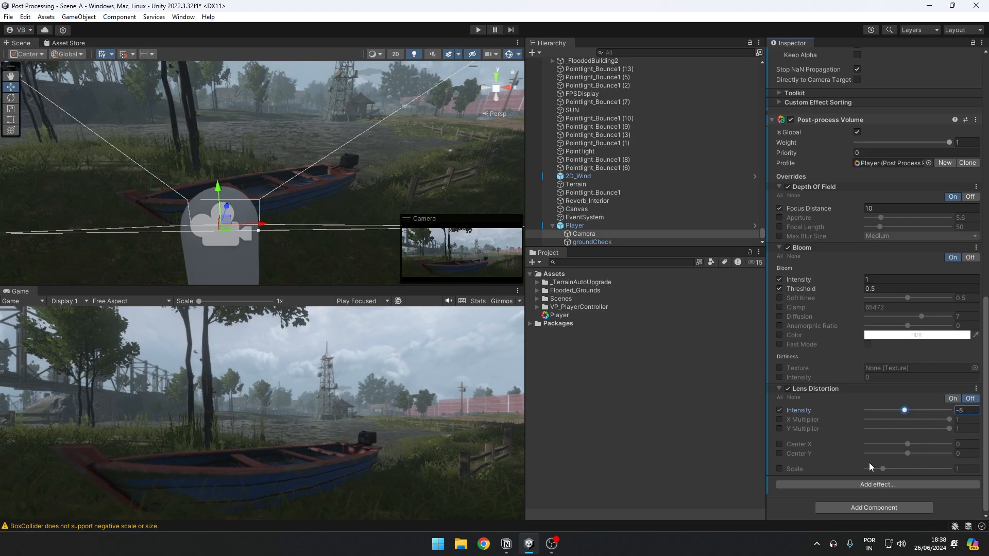
Step: Add a Motion Blur effect to the Camera's Post-process Volume
{"action": "left_click", "coordinate": [870, 484]}
{"action": "mouse_move", "coordinate": [884, 493]}
{"action": "left_click", "coordinate": [794, 403]}
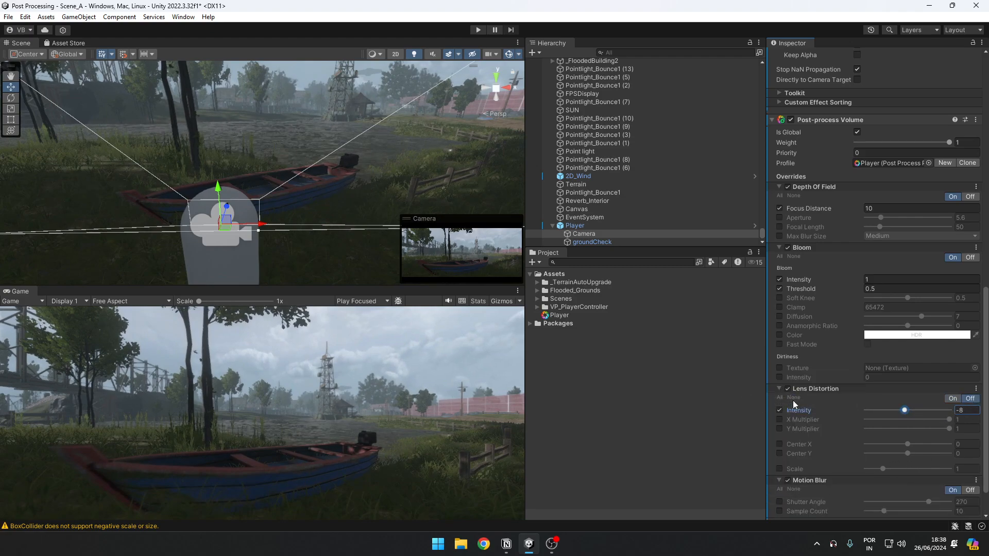
{"action": "scroll", "coordinate": [865, 420], "scroll_direction": "down", "scroll_amount": 2}
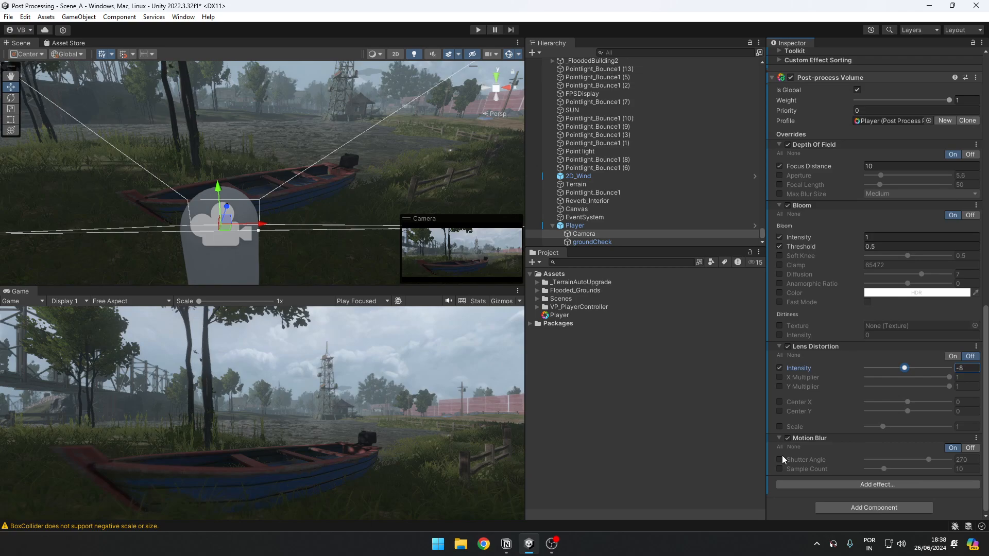
Step: Add a Chromatic Aberration effect to the Camera's Post-process Volume
{"action": "left_click", "coordinate": [300, 403]}
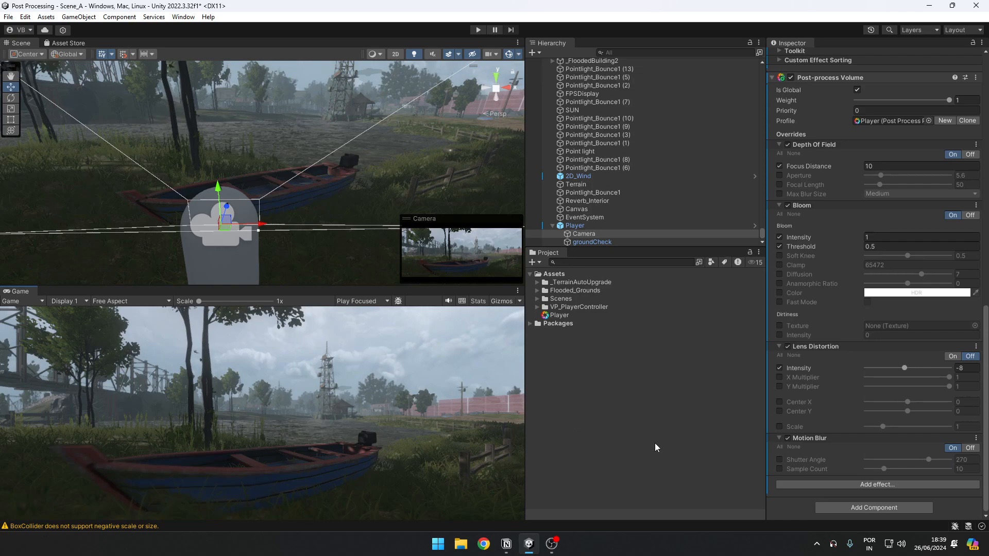
{"action": "left_click", "coordinate": [848, 484]}
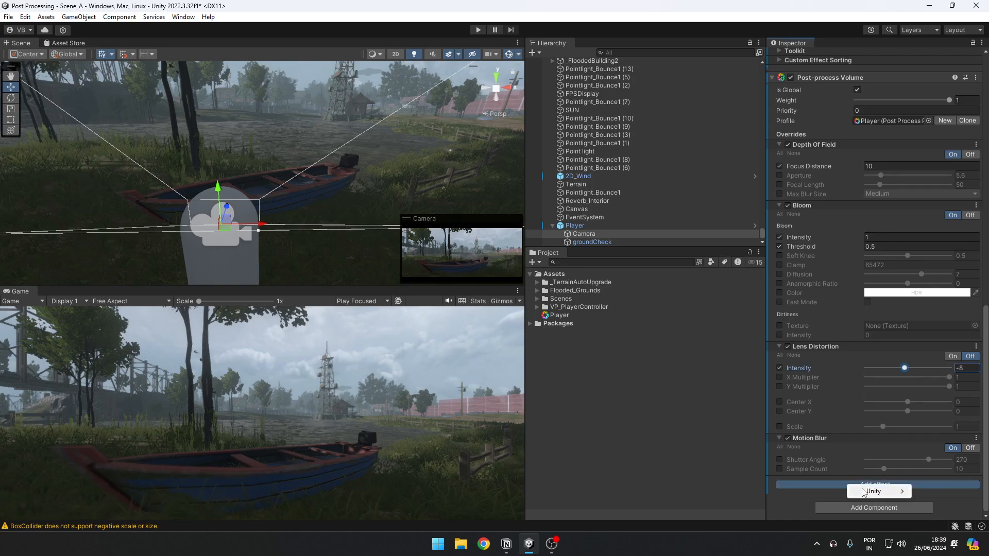
{"action": "mouse_move", "coordinate": [863, 492]}
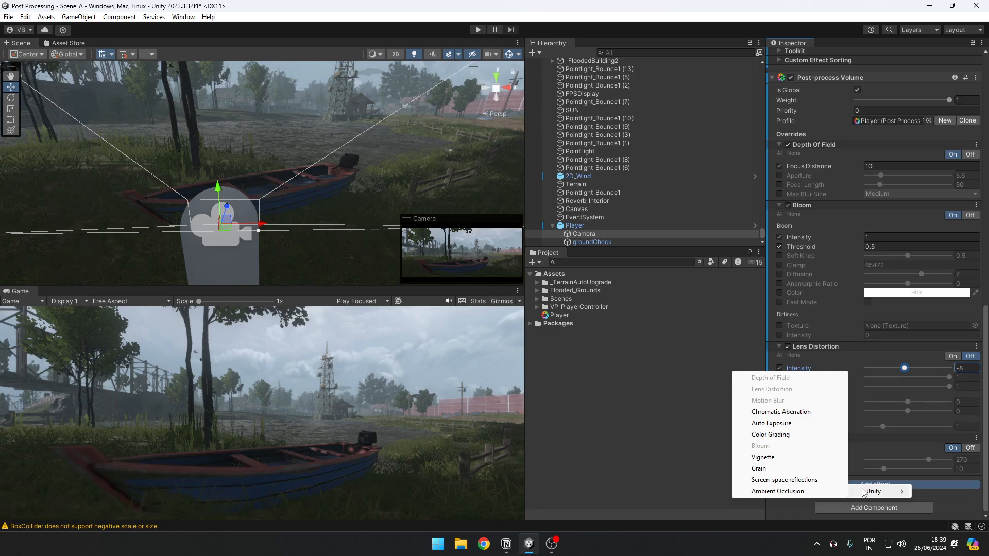
{"action": "left_click", "coordinate": [773, 415]}
{"action": "scroll", "coordinate": [896, 497], "scroll_direction": "down", "scroll_amount": 3}
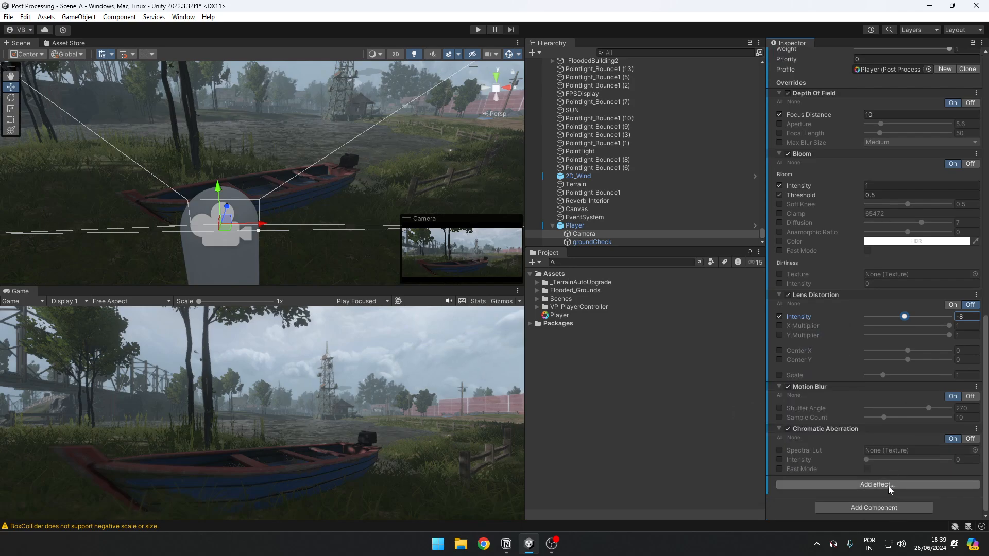
Step: Enable the Chromatic Aberration's Intensity override, raise it to 1, and disable the override again
{"action": "left_click", "coordinate": [780, 460]}
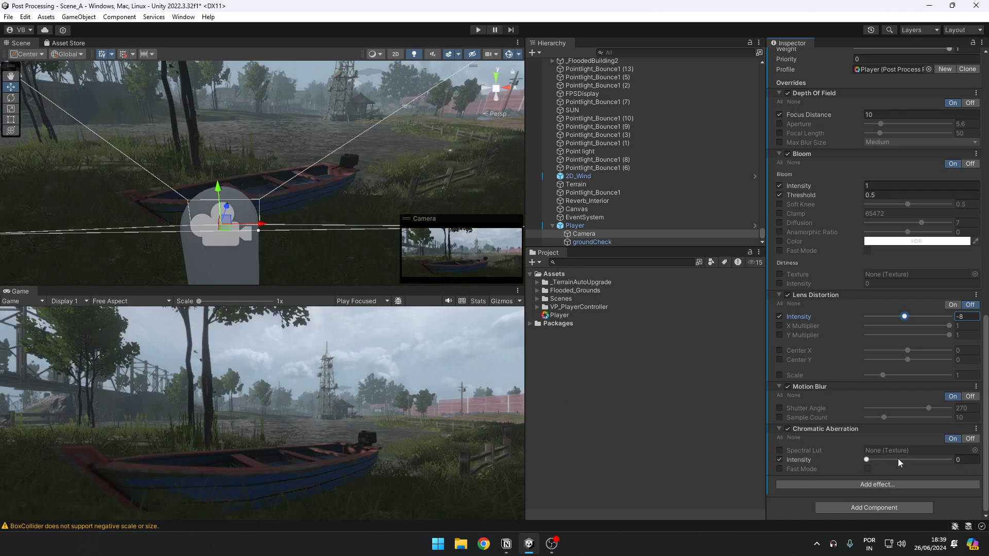
{"action": "left_click_drag", "start_coordinate": [867, 460], "coordinate": [951, 459]}
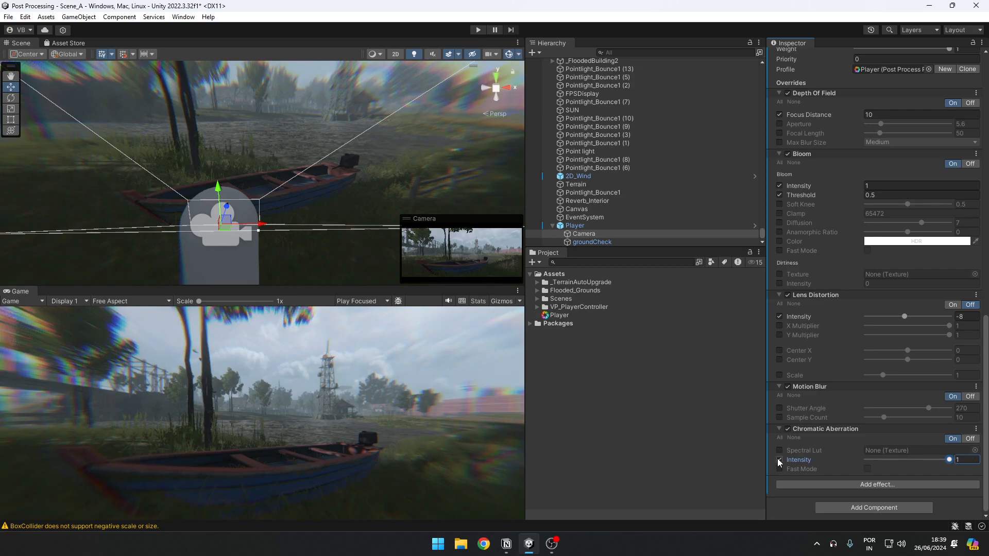
{"action": "left_click", "coordinate": [780, 460]}
Step: Add a Color Grading effect to the Camera's Post-process Volume
{"action": "left_click", "coordinate": [888, 487]}
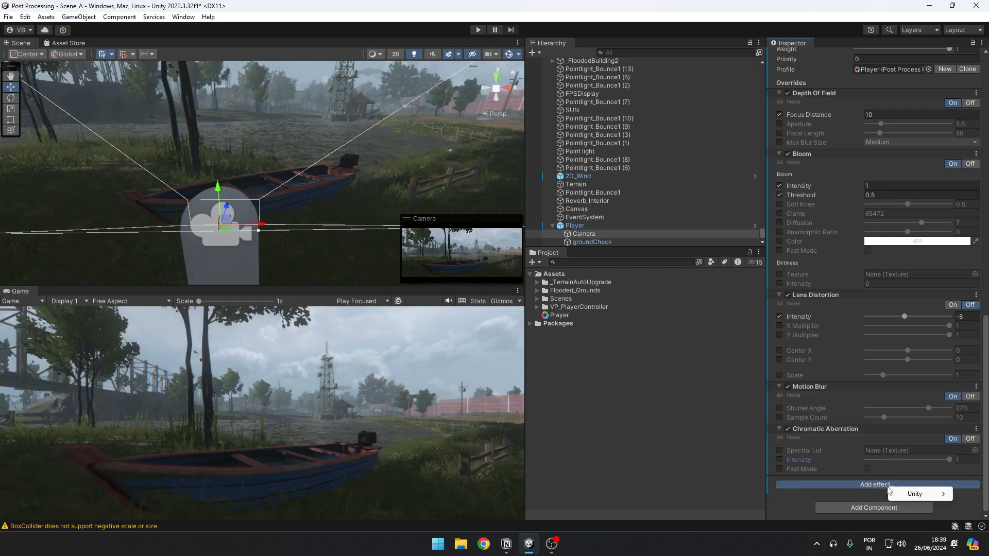
{"action": "mouse_move", "coordinate": [891, 490]}
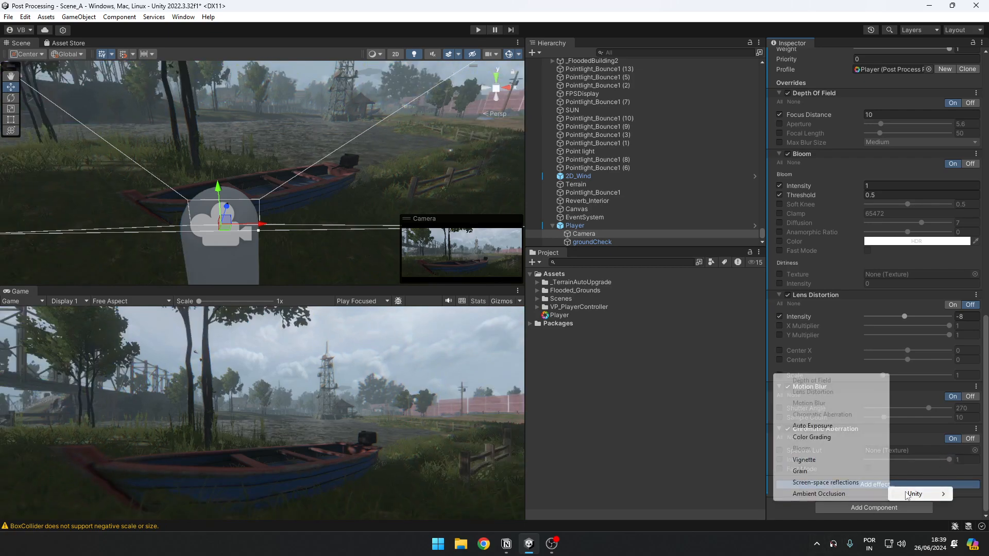
{"action": "left_click", "coordinate": [826, 437]}
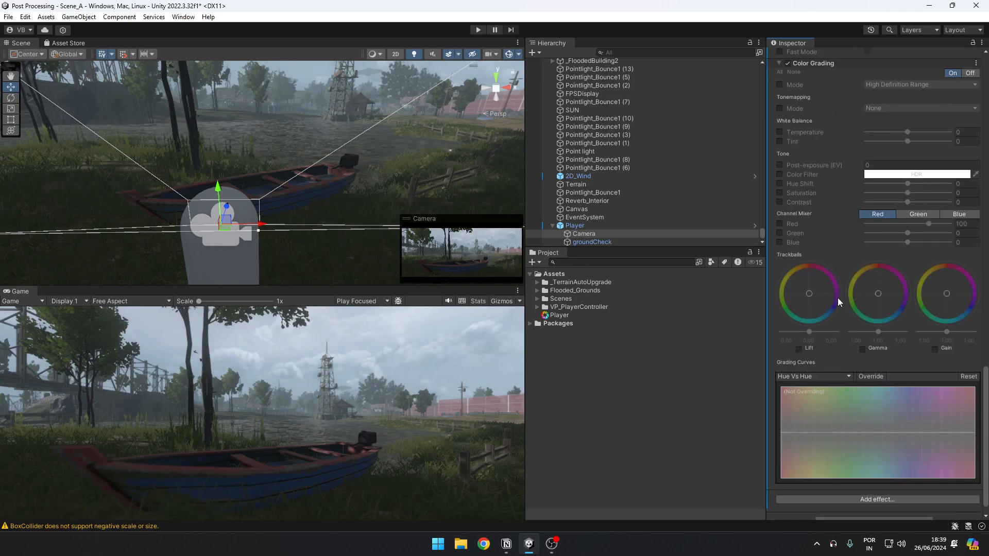
{"action": "scroll", "coordinate": [837, 297], "scroll_direction": "up", "scroll_amount": 3}
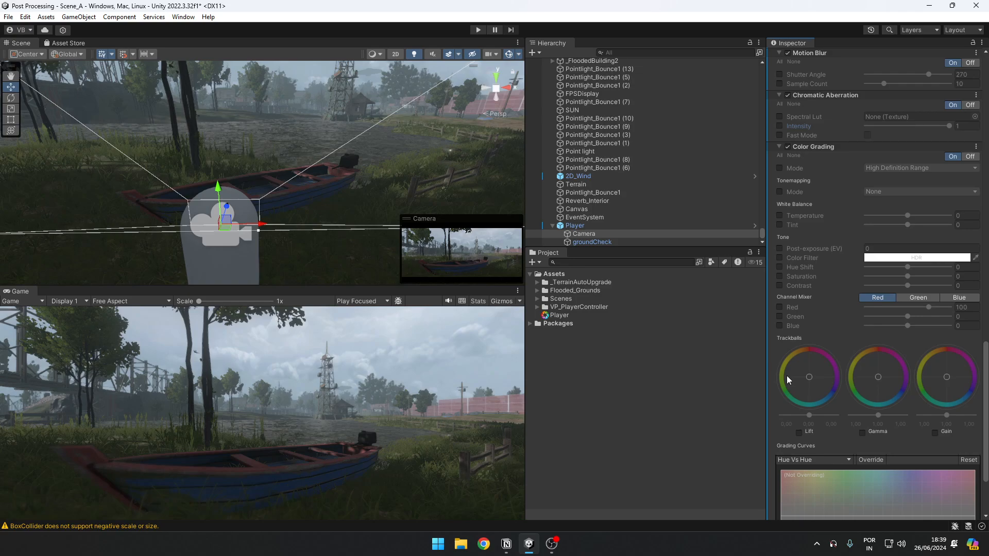
Step: Enable the Color Grading's Saturation override and set it to -20
{"action": "right_click_drag", "start_coordinate": [269, 177], "coordinate": [339, 137]}
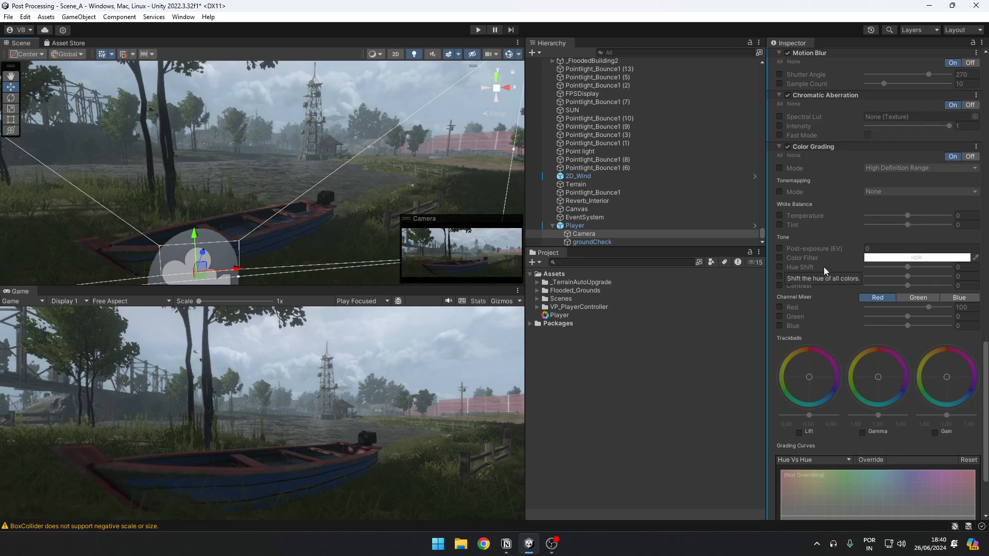
{"action": "left_click", "coordinate": [779, 276]}
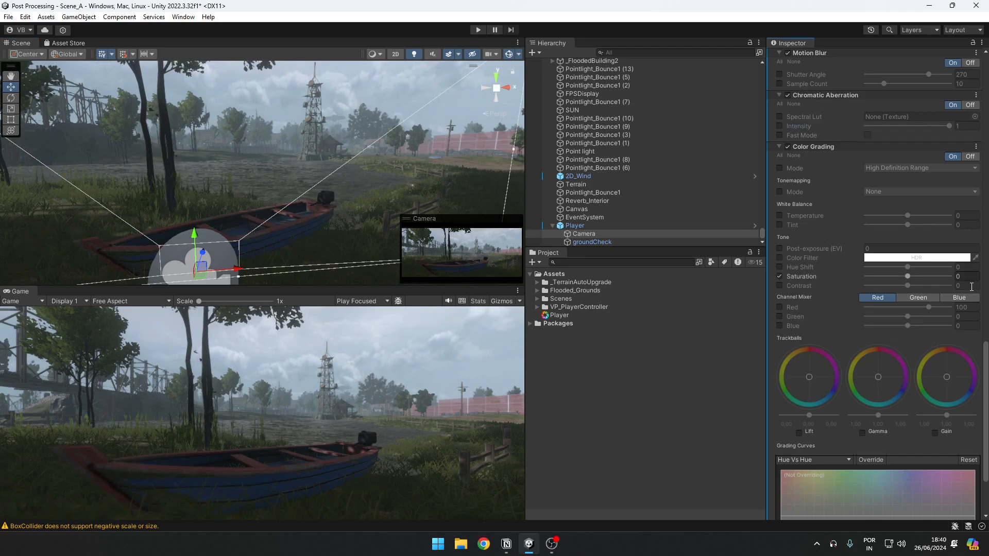
{"action": "left_click", "coordinate": [968, 276]}
{"action": "type", "text": "-20"}
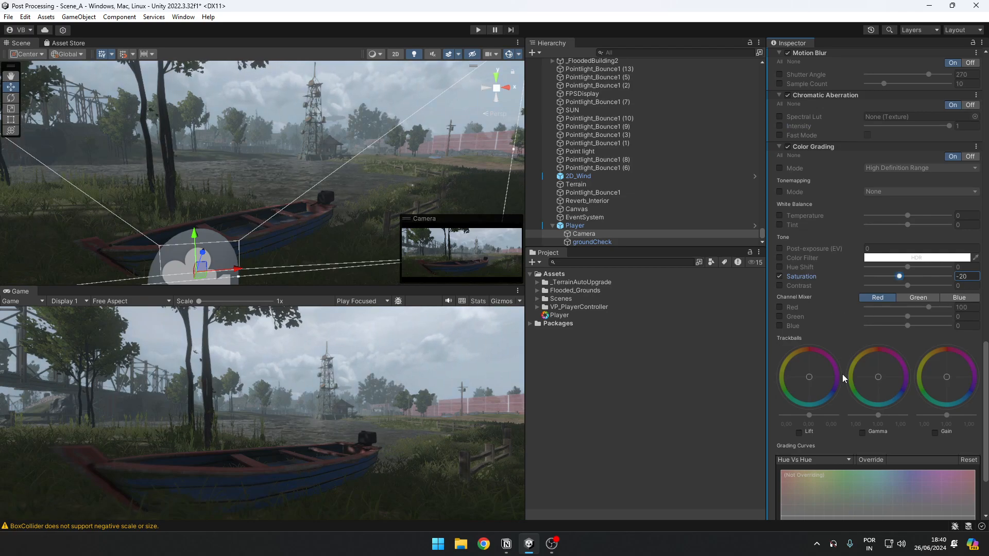
Step: Enable the Gamma and Gain trackballs in Color Grading and shift both slightly toward cyan
{"action": "left_click", "coordinate": [861, 432]}
{"action": "left_click_drag", "start_coordinate": [880, 381], "coordinate": [880, 391]}
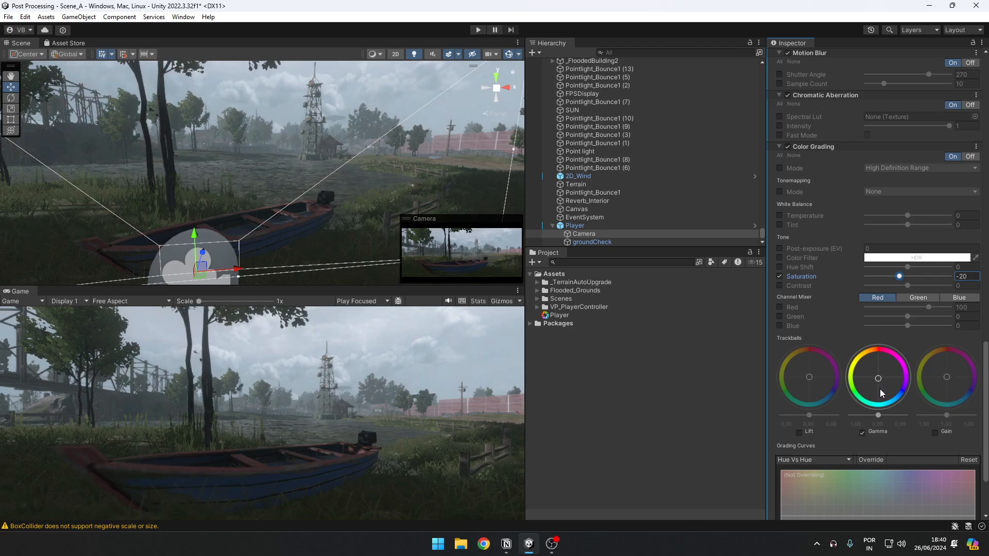
{"action": "left_click", "coordinate": [935, 433]}
{"action": "left_click_drag", "start_coordinate": [944, 387], "coordinate": [945, 395]}
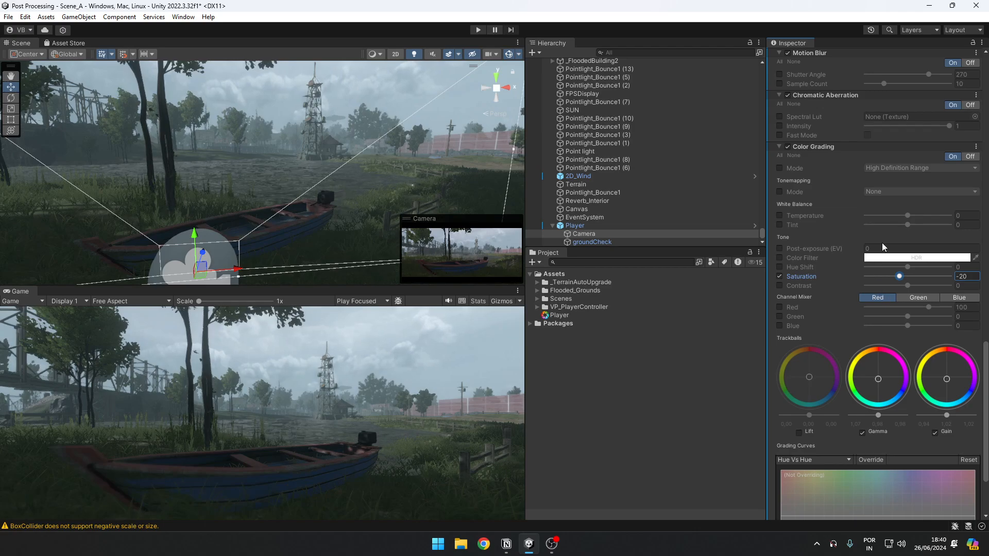
Step: Enable the Color Grading's Contrast override and set it to 10
{"action": "left_click", "coordinate": [779, 285]}
{"action": "left_click_drag", "start_coordinate": [967, 285], "coordinate": [750, 268]}
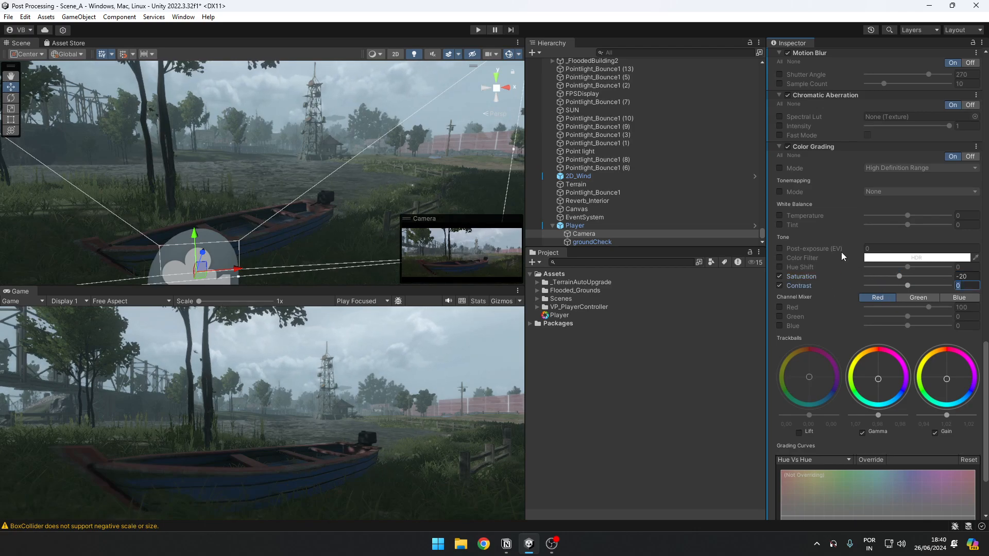
{"action": "type", "text": "10"}
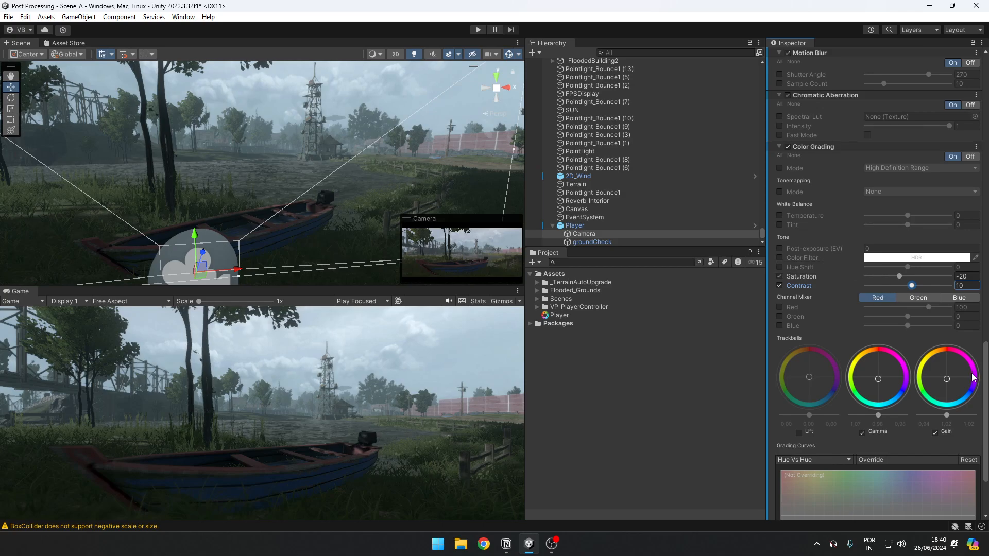
Step: Try a Gamma trackball shift toward yellow-green and a nearly neutral Gain, with Saturation raised to 22
{"action": "left_click_drag", "start_coordinate": [878, 373], "coordinate": [864, 347]}
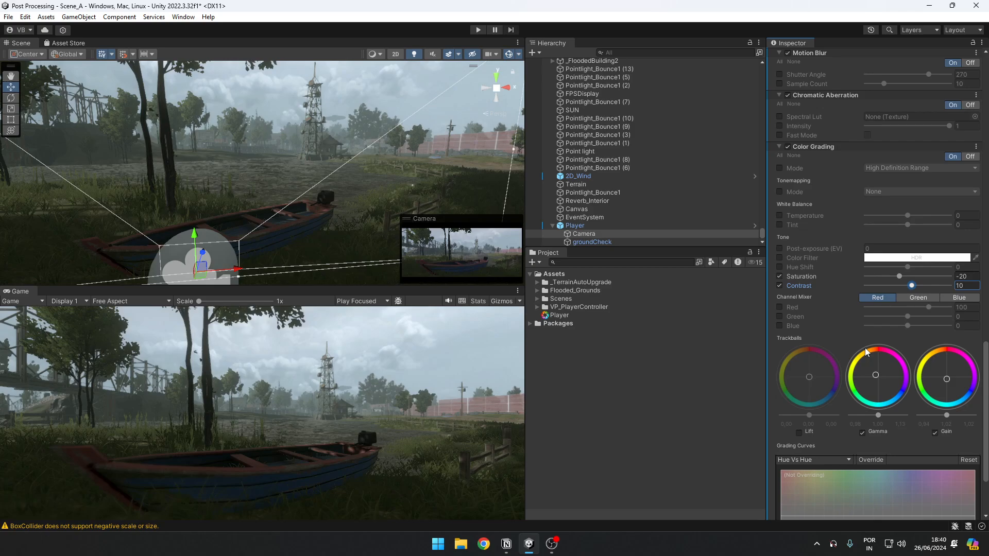
{"action": "mouse_move", "coordinate": [859, 390]}
{"action": "left_mouse_down"}
{"action": "mouse_move", "coordinate": [882, 394]}
{"action": "mouse_move", "coordinate": [865, 380]}
{"action": "left_mouse_up"}
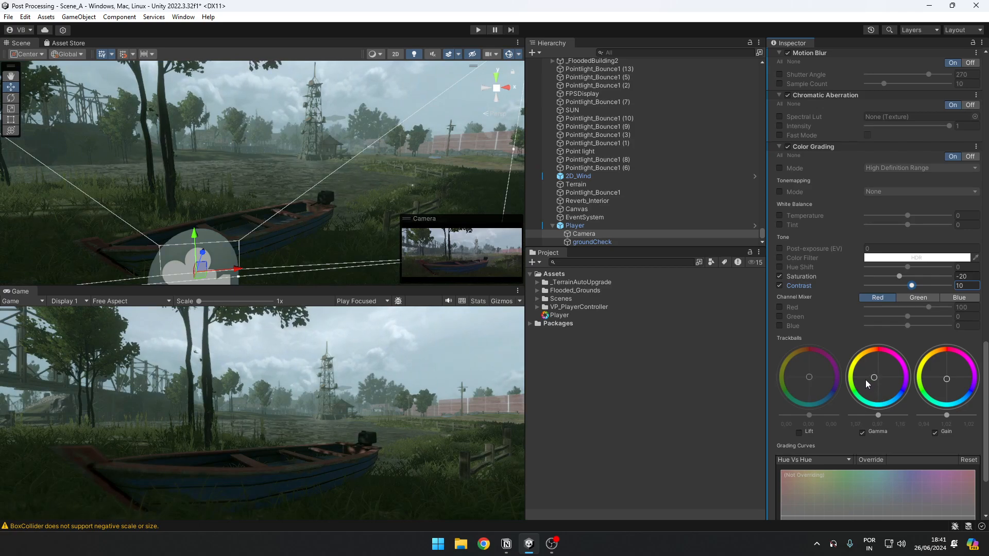
{"action": "left_click_drag", "start_coordinate": [940, 380], "coordinate": [944, 362]}
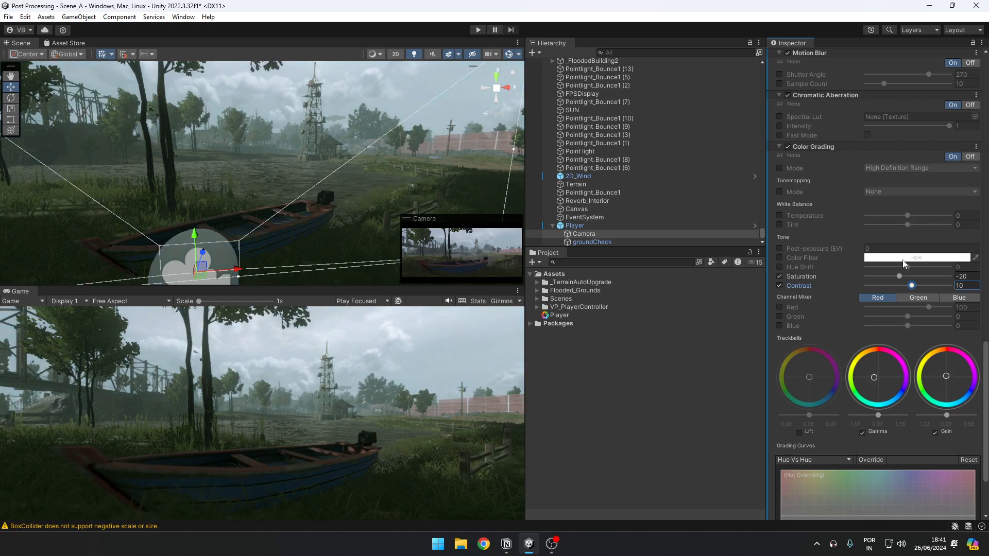
{"action": "left_click_drag", "start_coordinate": [899, 276], "coordinate": [916, 277]}
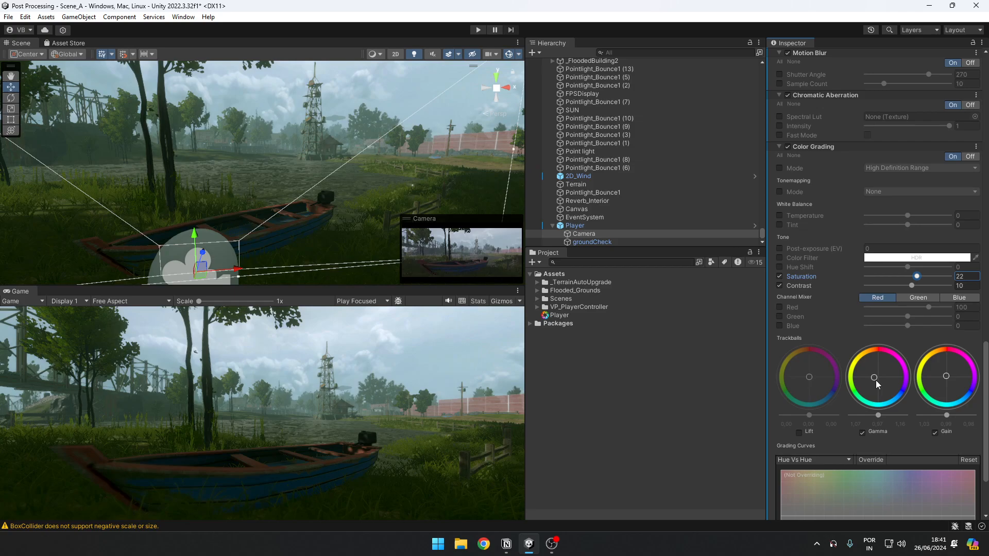
Step: Shift the Gamma and Gain trackballs slightly toward cyan and set Saturation to -20
{"action": "mouse_move", "coordinate": [878, 386]}
{"action": "left_mouse_down"}
{"action": "mouse_move", "coordinate": [900, 397]}
{"action": "mouse_move", "coordinate": [876, 380]}
{"action": "left_mouse_up"}
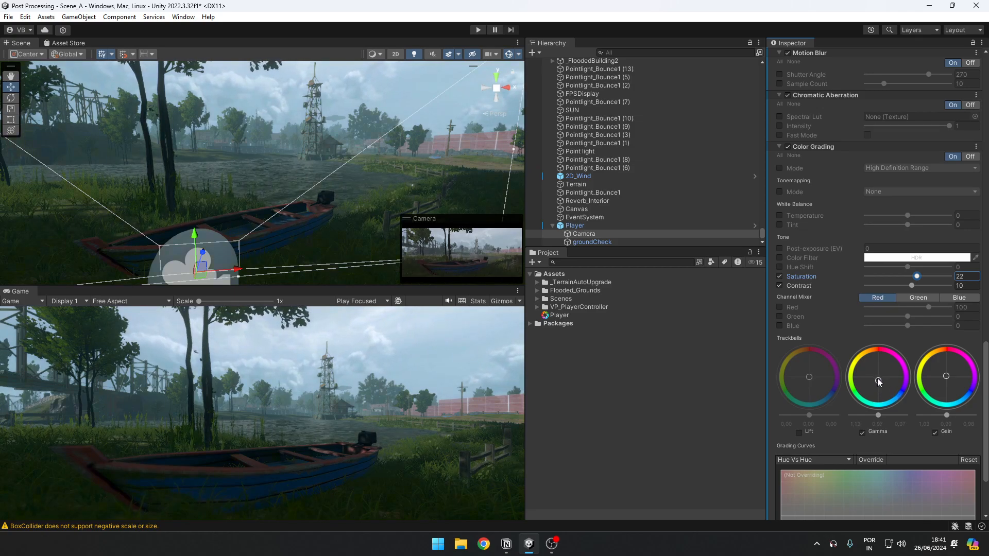
{"action": "left_click_drag", "start_coordinate": [962, 272], "coordinate": [843, 276]}
{"action": "type", "text": "-20"}
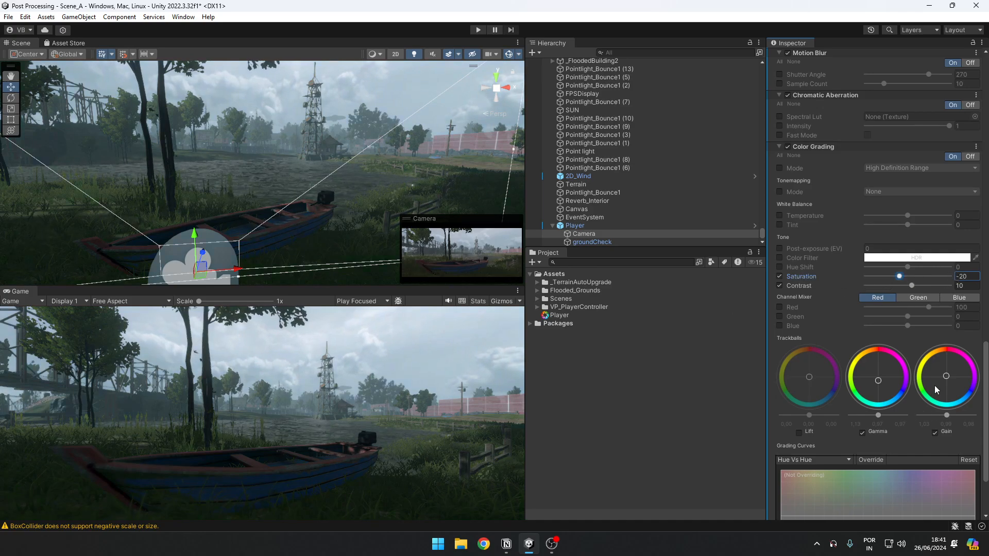
{"action": "left_click_drag", "start_coordinate": [949, 382], "coordinate": [949, 397]}
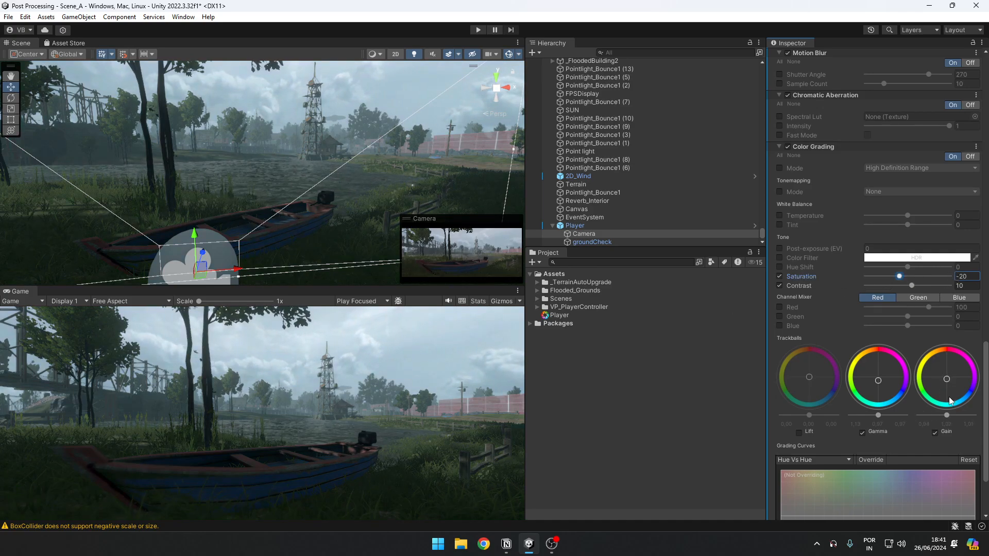
Step: Add a Vignette effect to the Camera's Post-process Volume and expand its settings
{"action": "scroll", "coordinate": [870, 449], "scroll_direction": "down", "scroll_amount": 4}
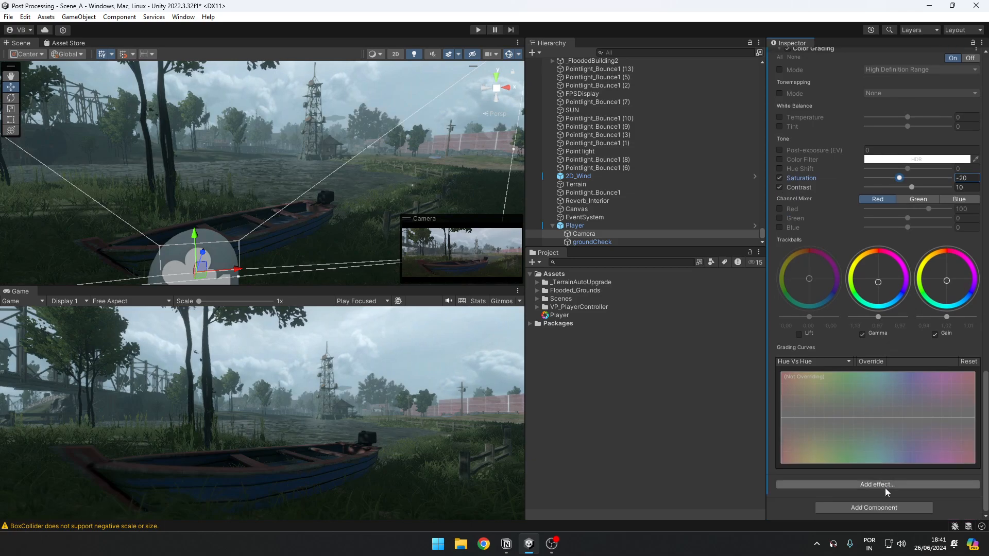
{"action": "left_click", "coordinate": [884, 485]}
{"action": "mouse_move", "coordinate": [922, 496]}
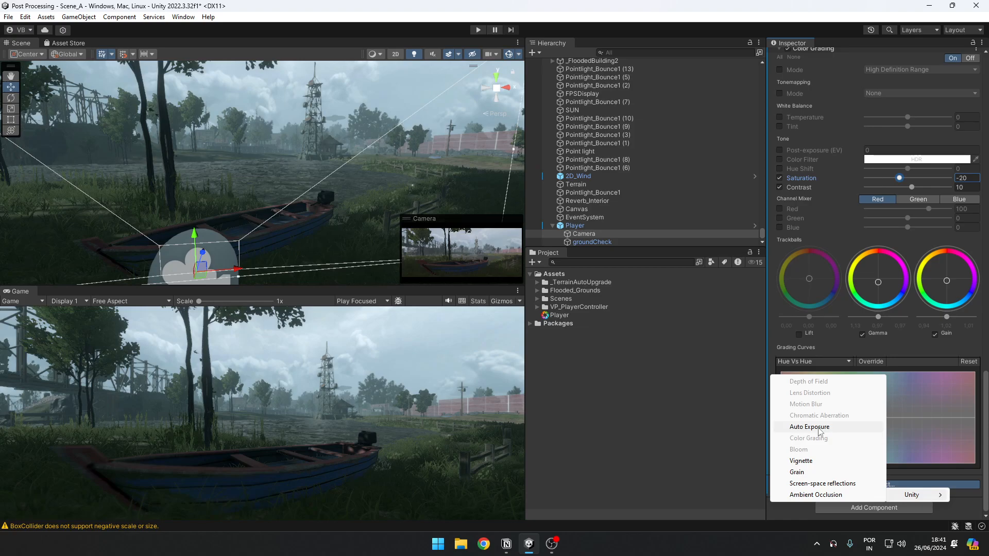
{"action": "left_click", "coordinate": [822, 461]}
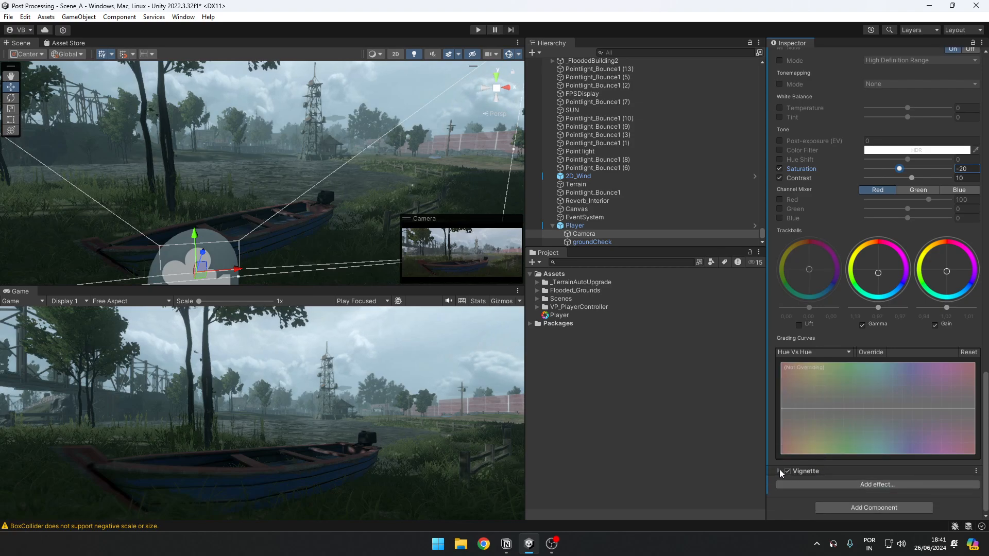
{"action": "left_click", "coordinate": [779, 471]}
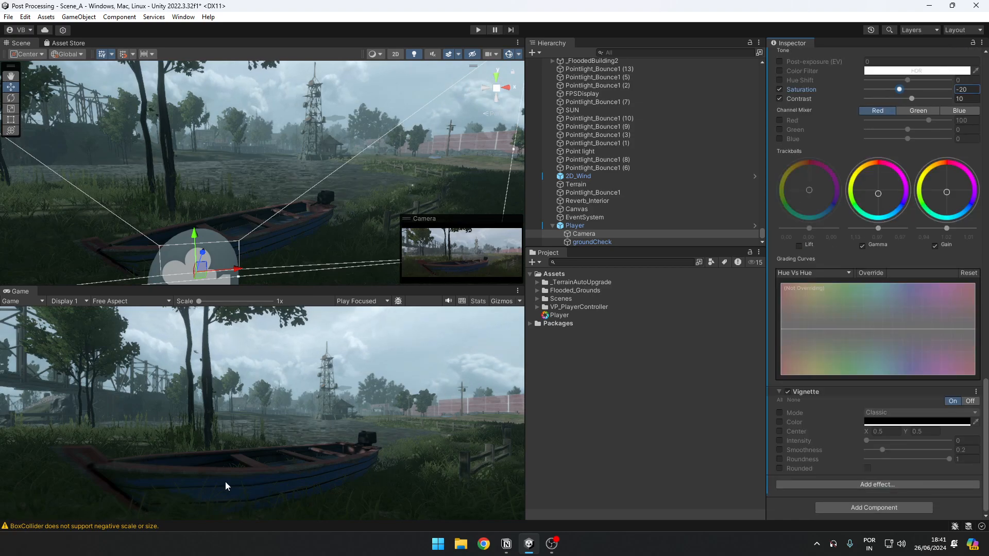
Step: Enable the Vignette's Intensity override, test it at full strength, and set it to 0.1
{"action": "left_click", "coordinate": [778, 441]}
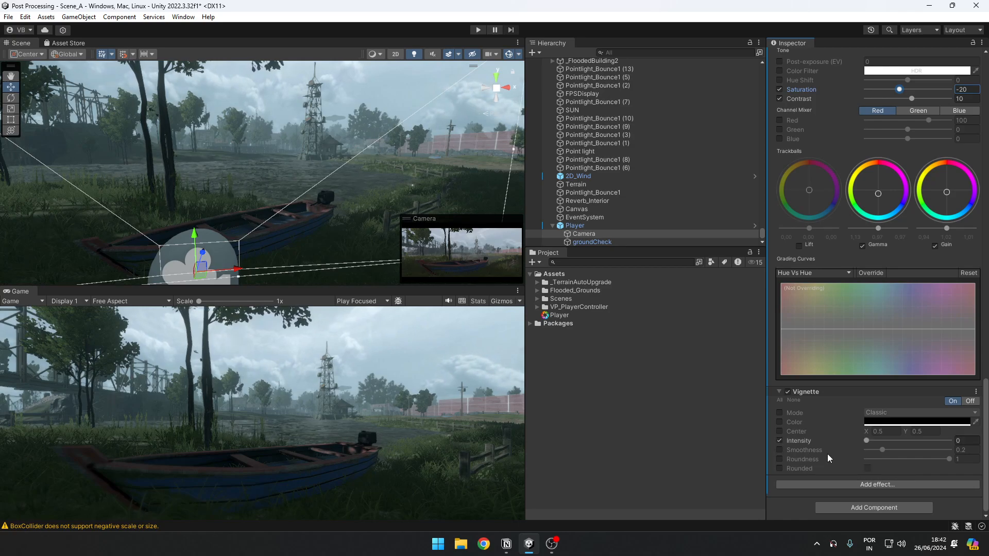
{"action": "mouse_move", "coordinate": [870, 440]}
{"action": "left_mouse_down"}
{"action": "mouse_move", "coordinate": [947, 442]}
{"action": "mouse_move", "coordinate": [857, 428]}
{"action": "left_mouse_up"}
{"action": "key", "text": "BackSpace"}
{"action": "type", "text": "10"}
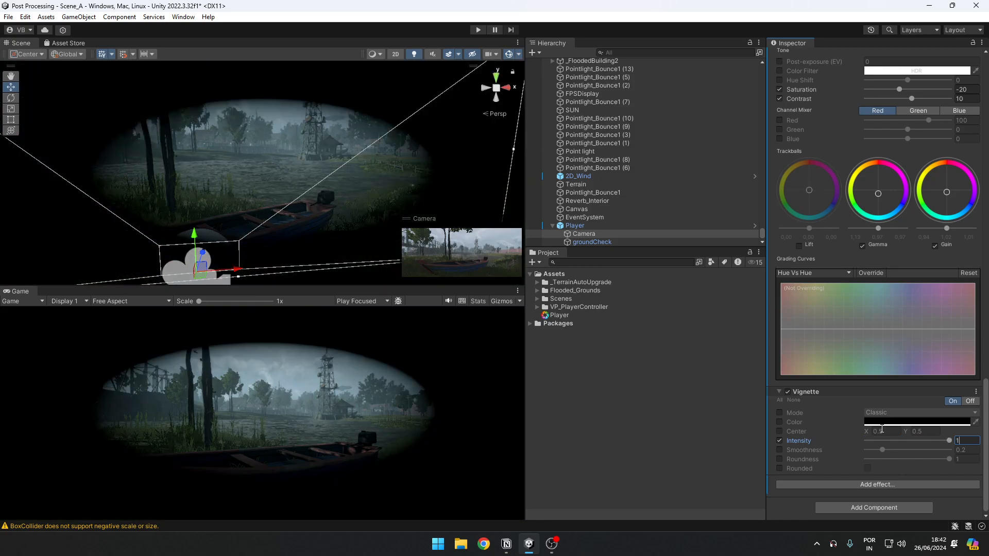
{"action": "key", "text": "BackSpace"}
{"action": "key", "text": "BackSpace"}
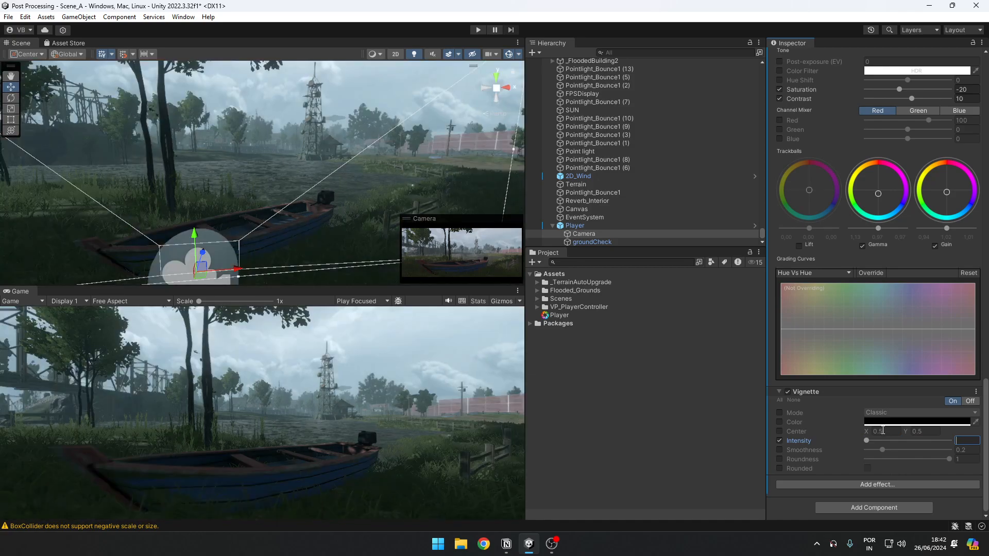
{"action": "left_click_drag", "start_coordinate": [866, 441], "coordinate": [874, 441]}
{"action": "type", "text": "0.1"}
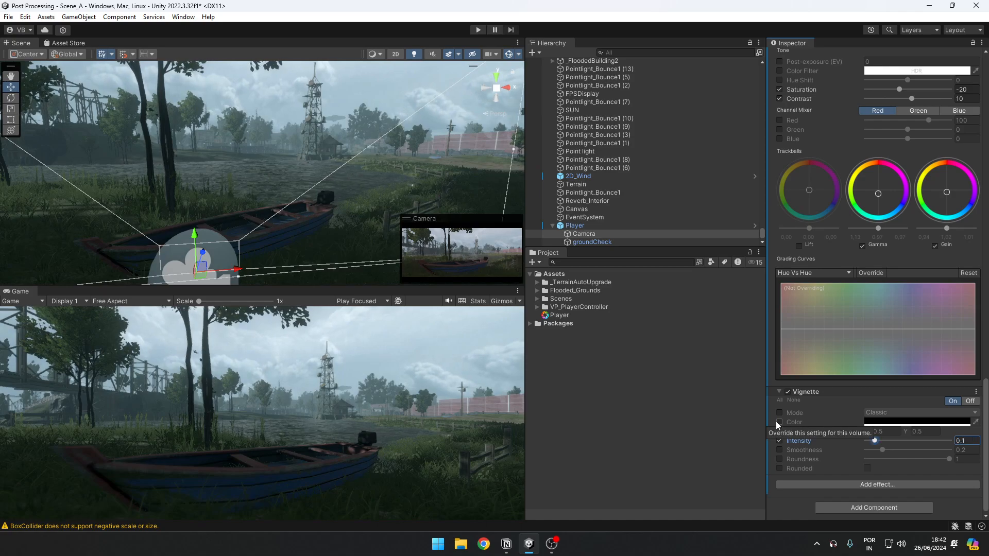
Step: Set the Vignette's Intensity to 0.3 and switch the effect off and back on to compare
{"action": "left_click", "coordinate": [882, 441]}
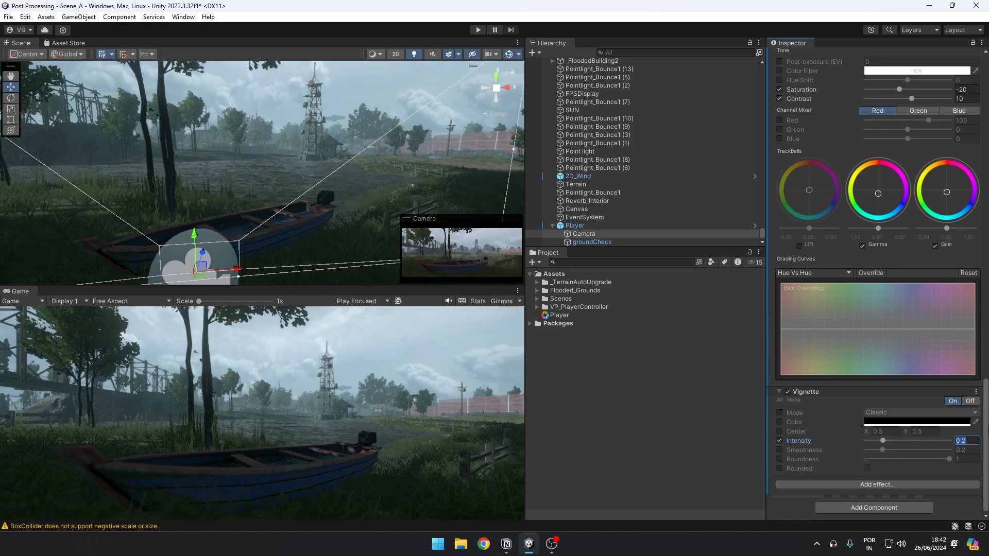
{"action": "left_click", "coordinate": [961, 440]}
{"action": "type", "text": ".3"}
{"action": "key", "text": "Return"}
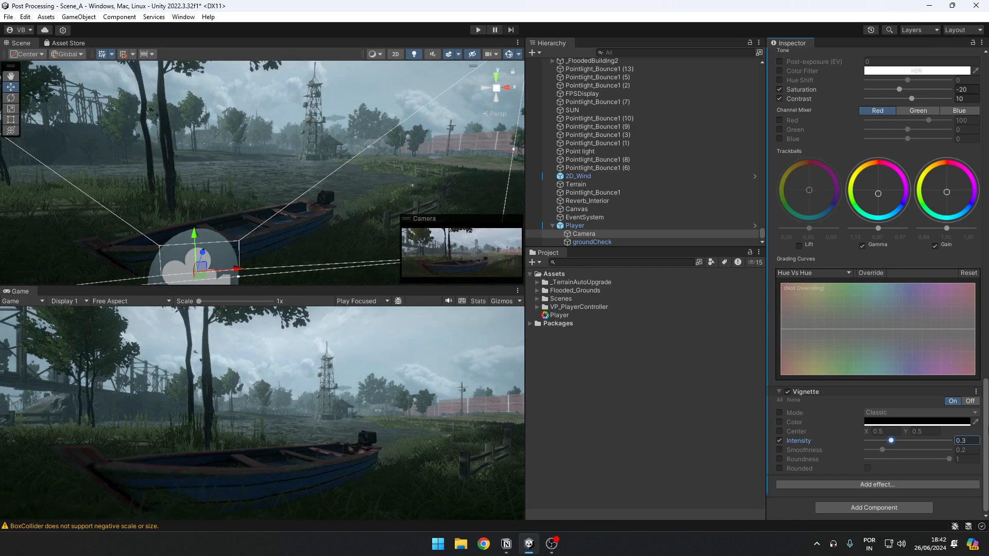
{"action": "left_click", "coordinate": [970, 401]}
{"action": "left_click", "coordinate": [954, 403]}
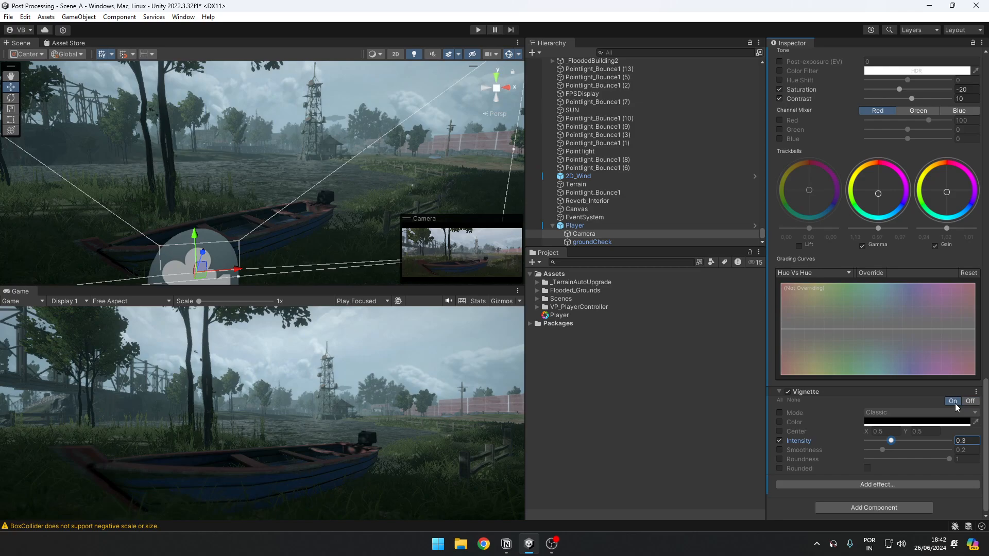
Step: Add a Grain effect to the Camera's Post-process Volume and expand its settings
{"action": "left_click", "coordinate": [843, 487]}
{"action": "mouse_move", "coordinate": [861, 497]}
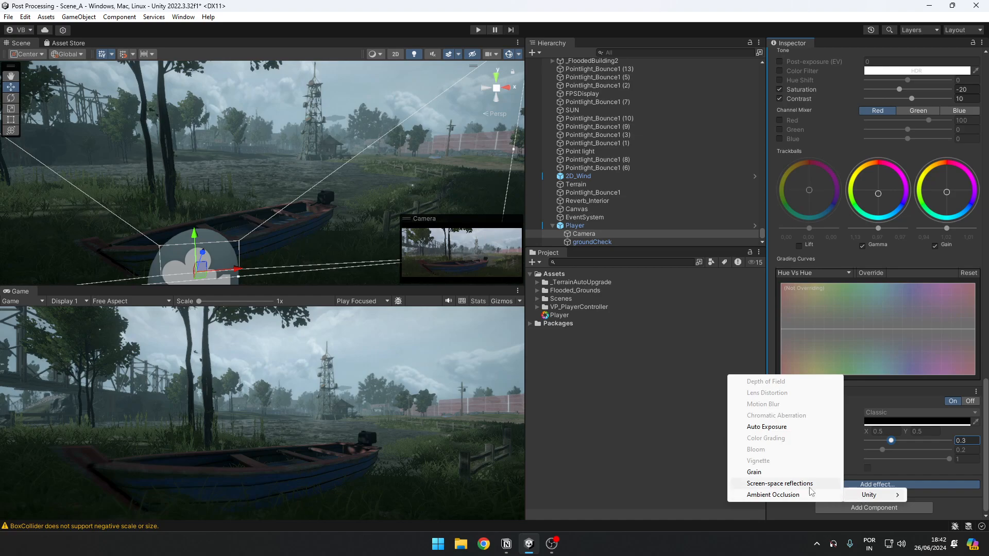
{"action": "left_click", "coordinate": [762, 472]}
{"action": "scroll", "coordinate": [799, 469], "scroll_direction": "down", "scroll_amount": 1}
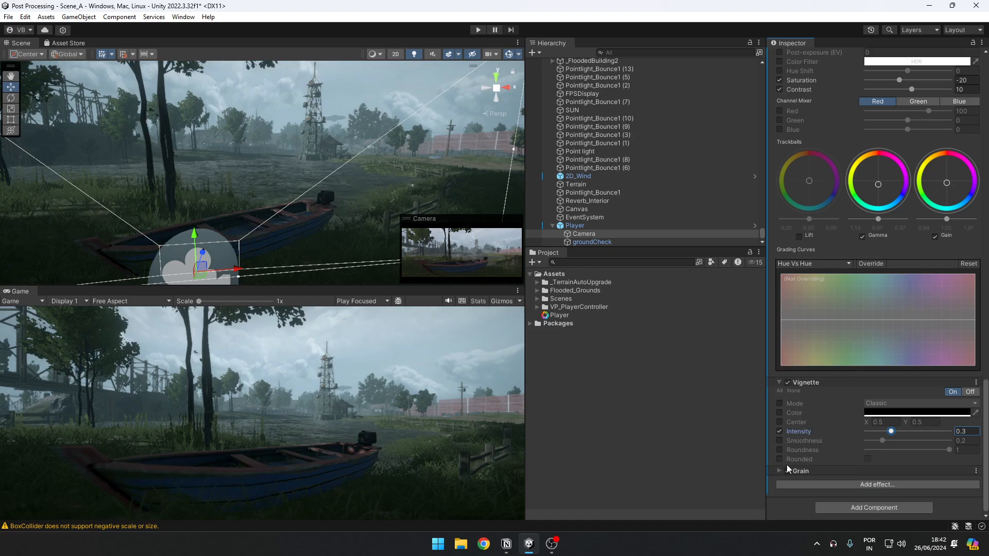
{"action": "left_click", "coordinate": [777, 471]}
{"action": "scroll", "coordinate": [777, 471], "scroll_direction": "down", "scroll_amount": 3}
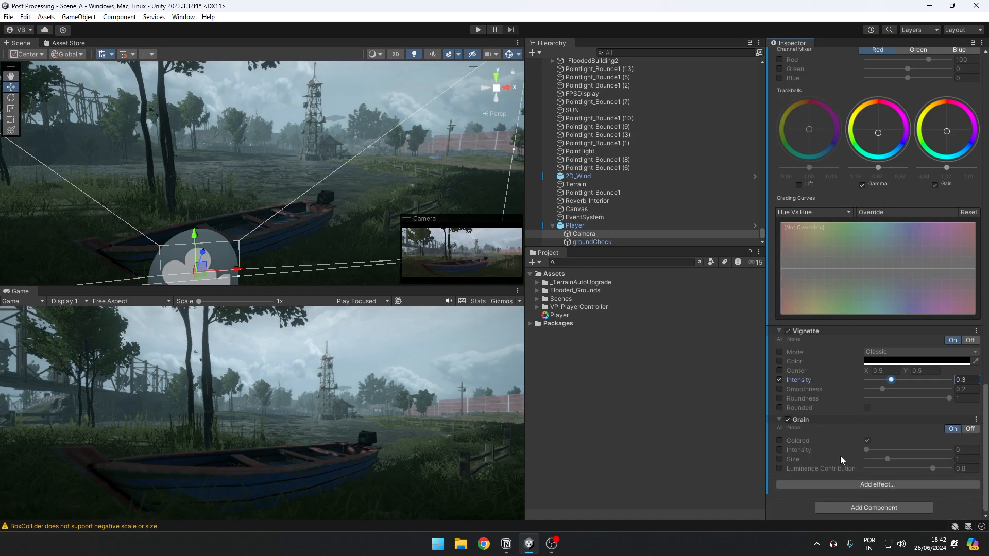
Step: Enable the Grain's Intensity override, test a stronger grain, and set the Intensity to 0.2
{"action": "left_click", "coordinate": [779, 450]}
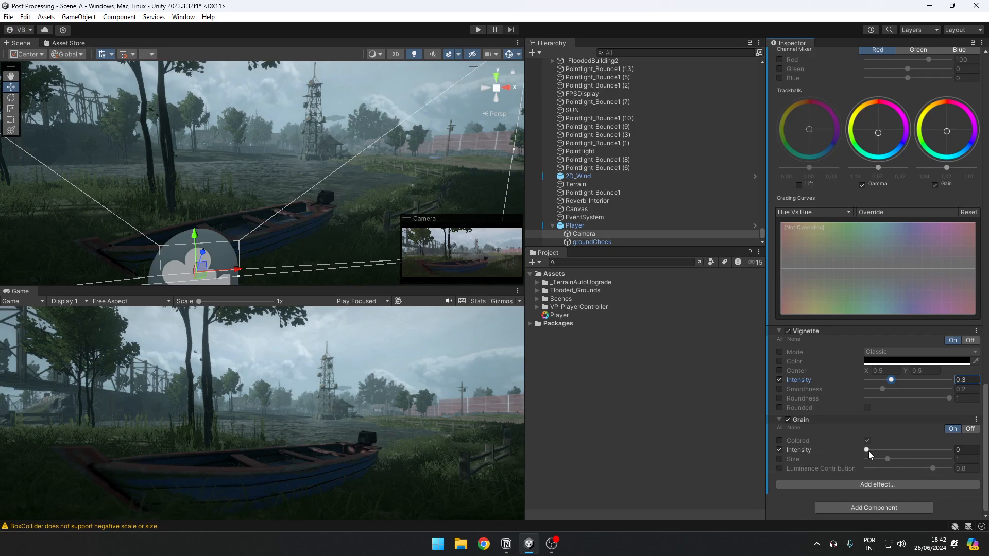
{"action": "left_click_drag", "start_coordinate": [866, 450], "coordinate": [906, 449]}
{"action": "left_click", "coordinate": [963, 449]}
{"action": "type", "text": ".2"}
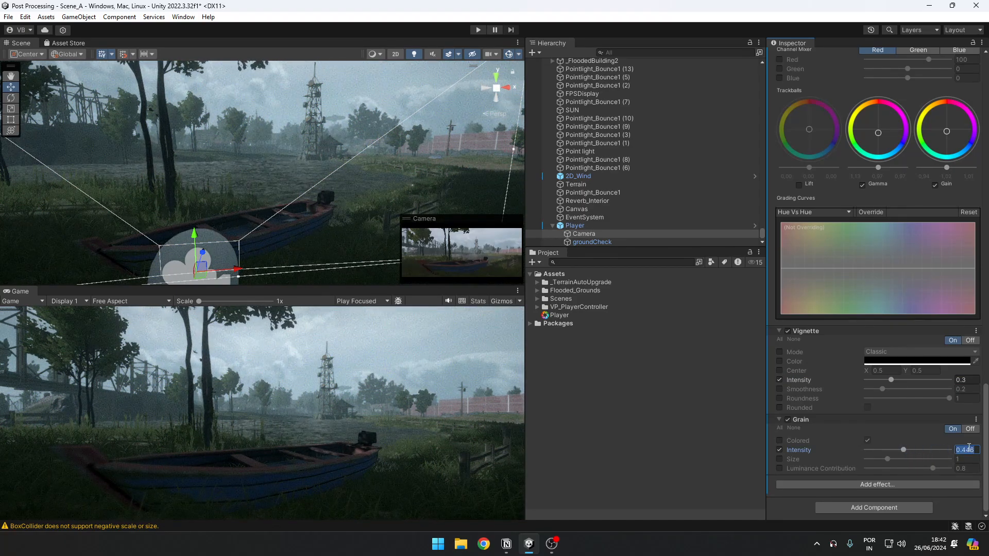
{"action": "key", "text": "Return"}
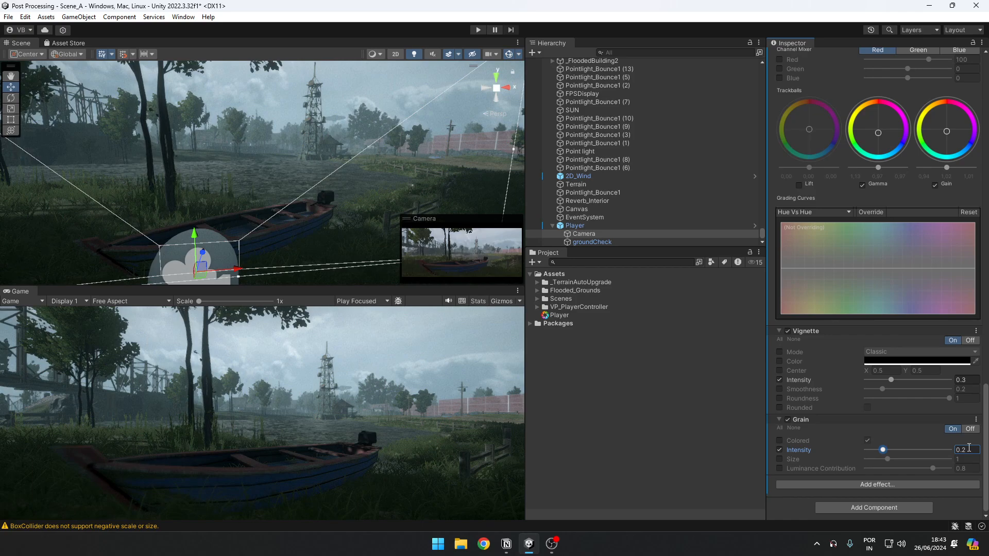
Step: Enable the Grain's Colored override and turn colored grain off
{"action": "left_click", "coordinate": [779, 440]}
{"action": "left_click", "coordinate": [779, 449]}
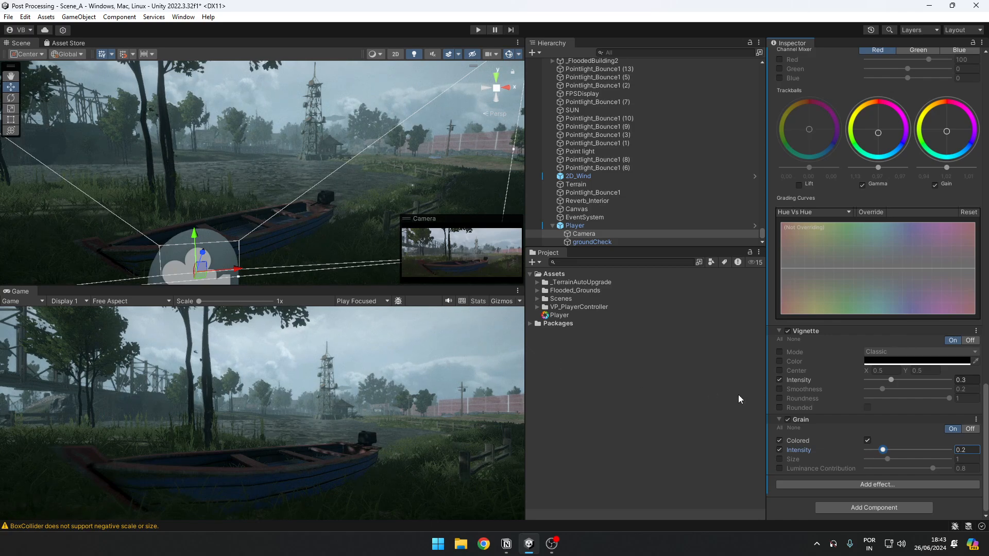
{"action": "left_click", "coordinate": [867, 441]}
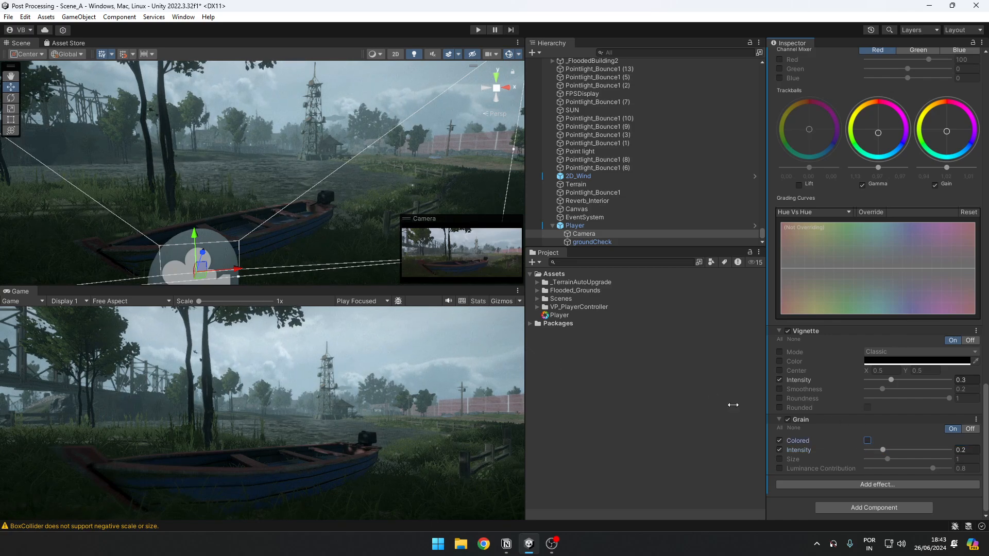
Step: Add an Ambient Occlusion effect to the Post-process Volume and expand its settings
{"action": "left_click", "coordinate": [907, 485]}
{"action": "mouse_move", "coordinate": [931, 496]}
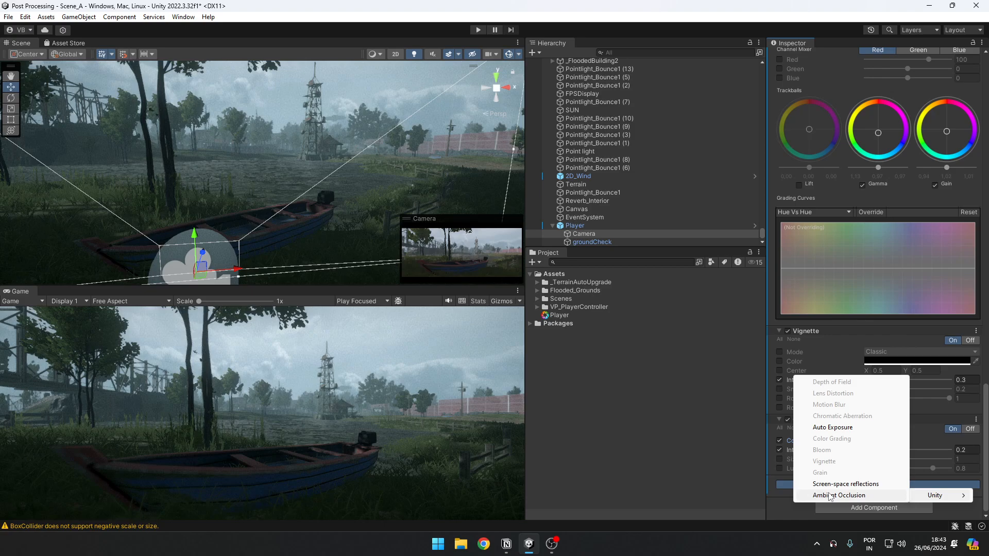
{"action": "left_click", "coordinate": [824, 495]}
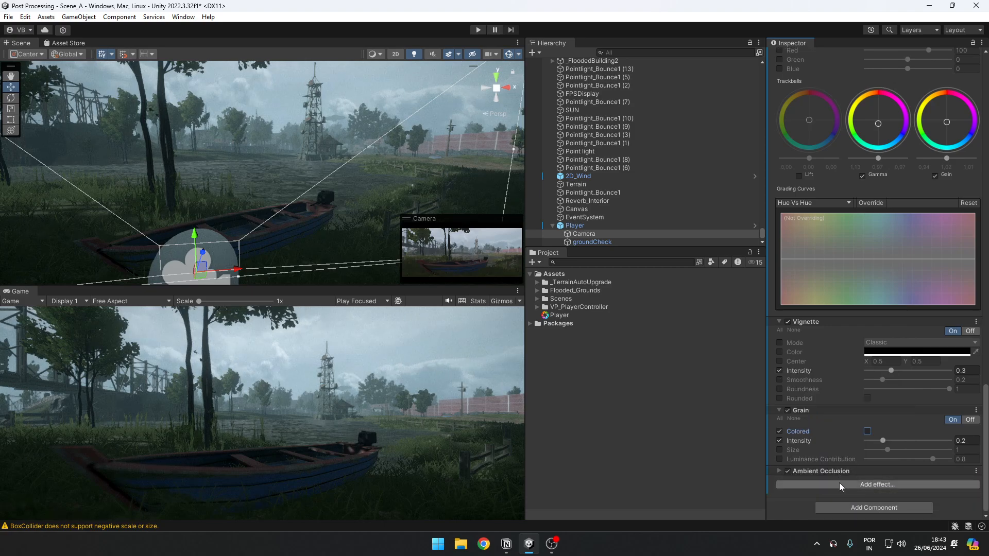
{"action": "left_click", "coordinate": [778, 470]}
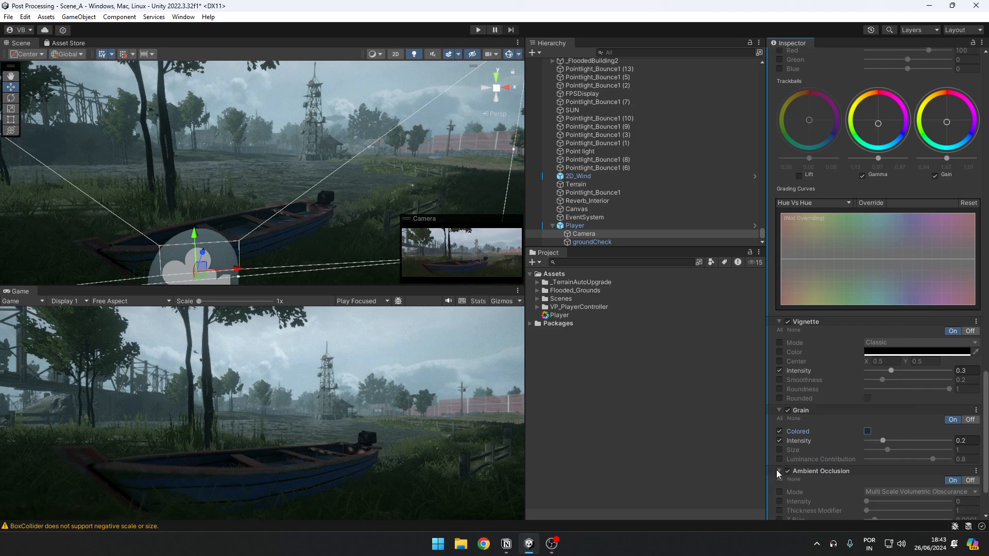
Step: Enable the Ambient Occlusion's Intensity override and set it to 1
{"action": "scroll", "coordinate": [777, 469], "scroll_direction": "down", "scroll_amount": 3}
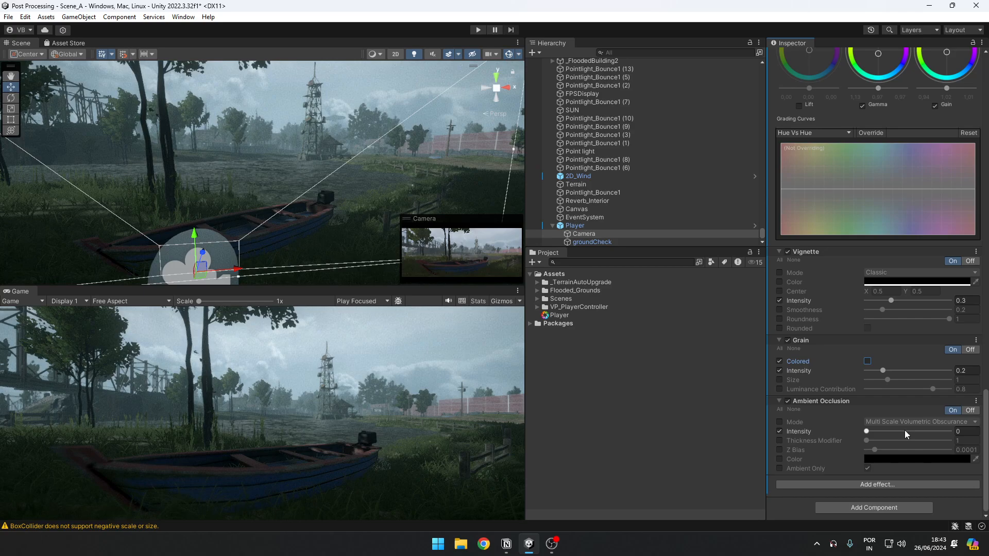
{"action": "left_click_drag", "start_coordinate": [867, 431], "coordinate": [879, 433]}
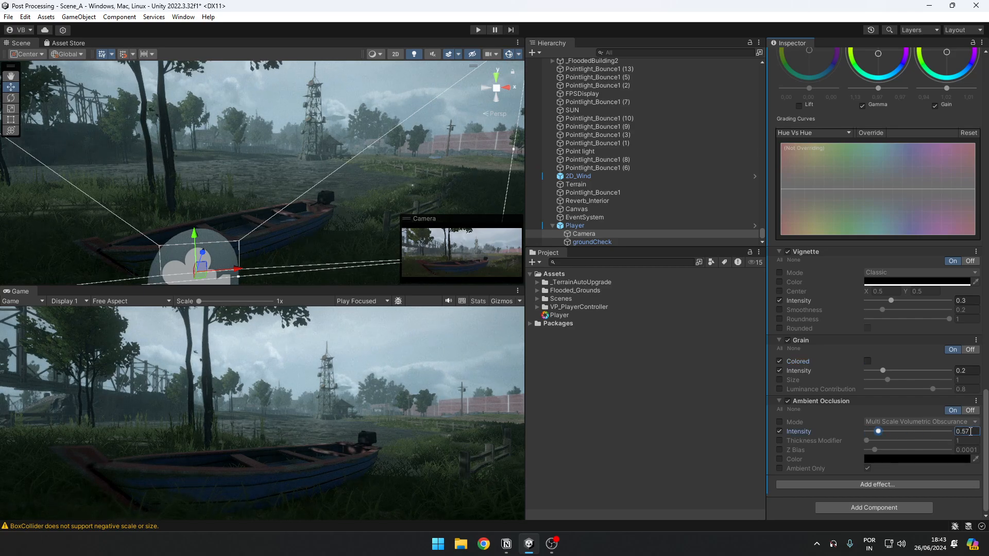
{"action": "type", "text": "1"}
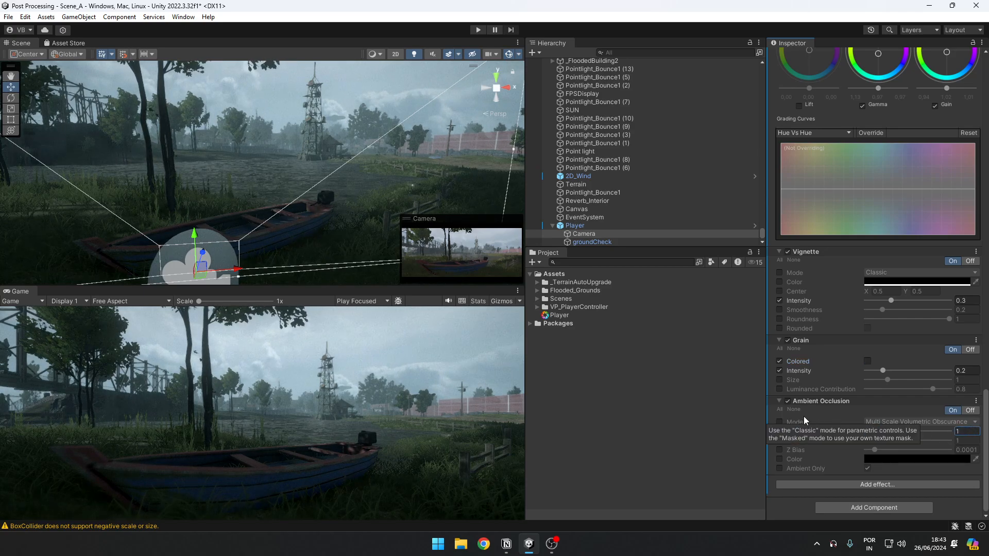
Step: Inspect the grass around the tree trunk and switch Ambient Occlusion off and back on to compare
{"action": "right_click_drag", "start_coordinate": [388, 183], "coordinate": [286, 232]}
{"action": "key", "text": "s"}
{"action": "key", "text": "w"}
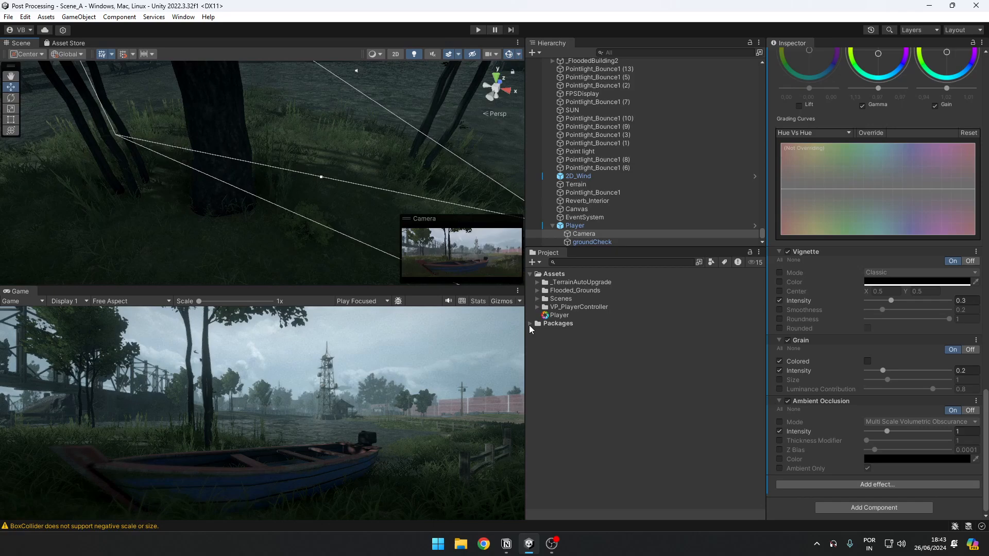
{"action": "left_click", "coordinate": [970, 411]}
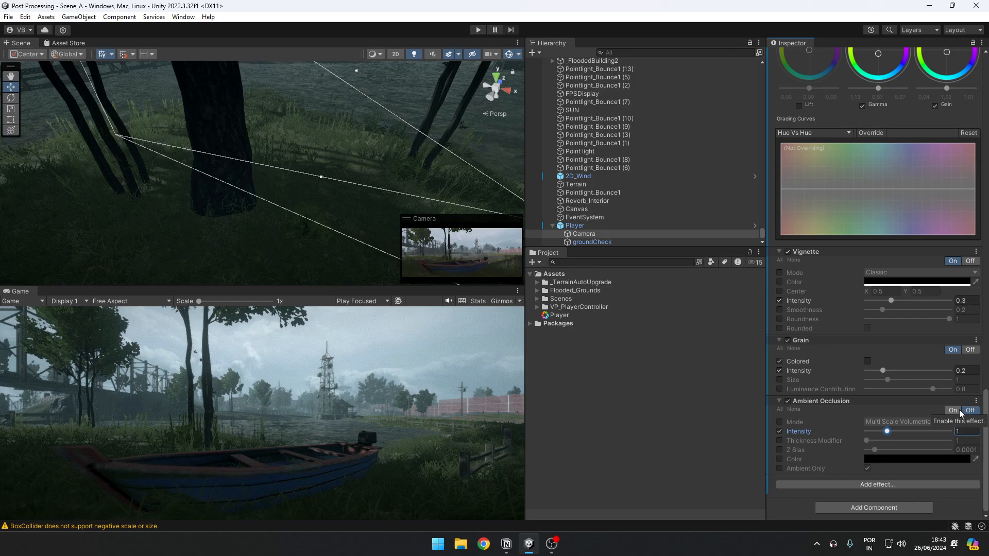
{"action": "left_click", "coordinate": [954, 410]}
Step: Examine the tree-lined path in the Scene view with Ambient Occlusion switched off and back on
{"action": "right_click_drag", "start_coordinate": [375, 117], "coordinate": [390, 99]}
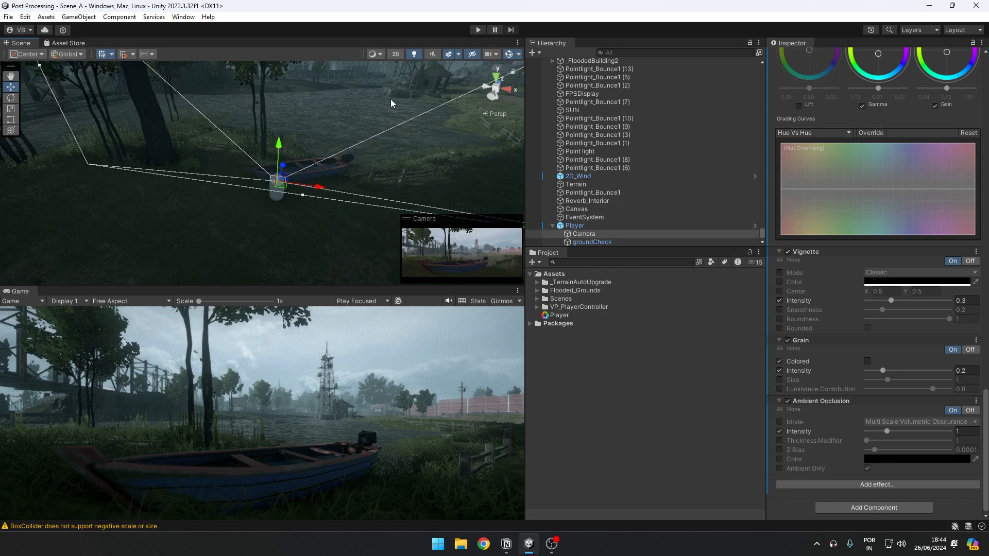
{"action": "right_click_drag", "start_coordinate": [374, 97], "coordinate": [322, 82]}
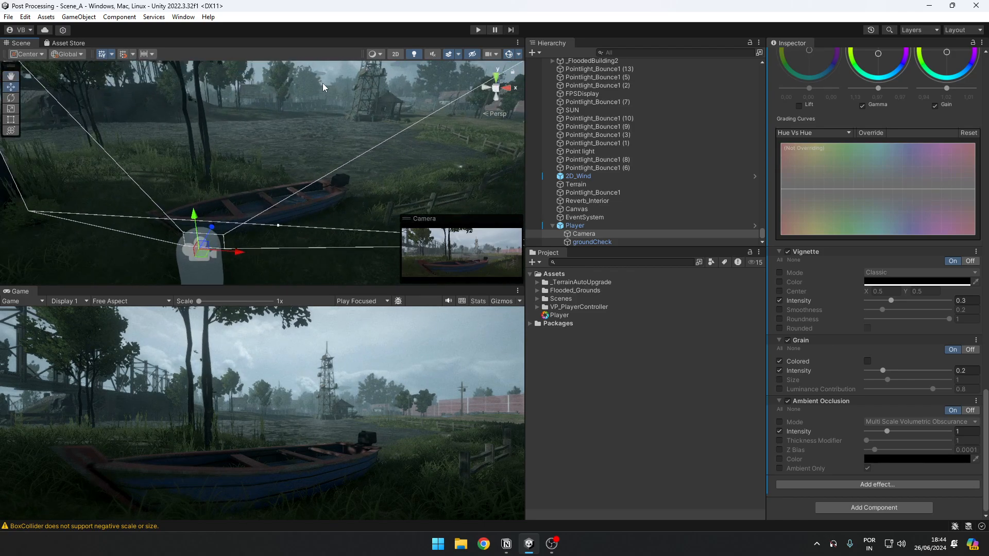
{"action": "right_click_drag", "start_coordinate": [273, 190], "coordinate": [93, 119]}
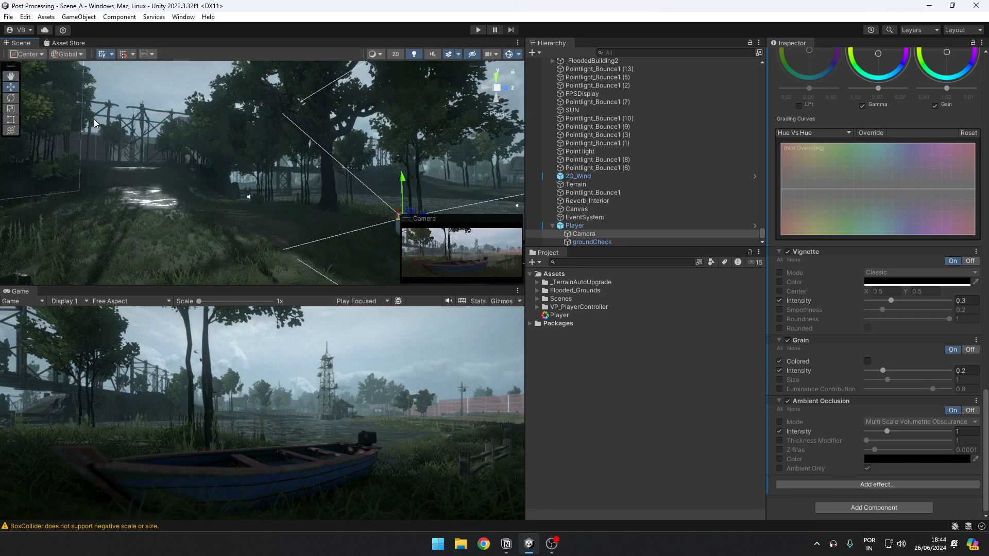
{"action": "right_click_drag", "start_coordinate": [93, 118], "coordinate": [237, 172]}
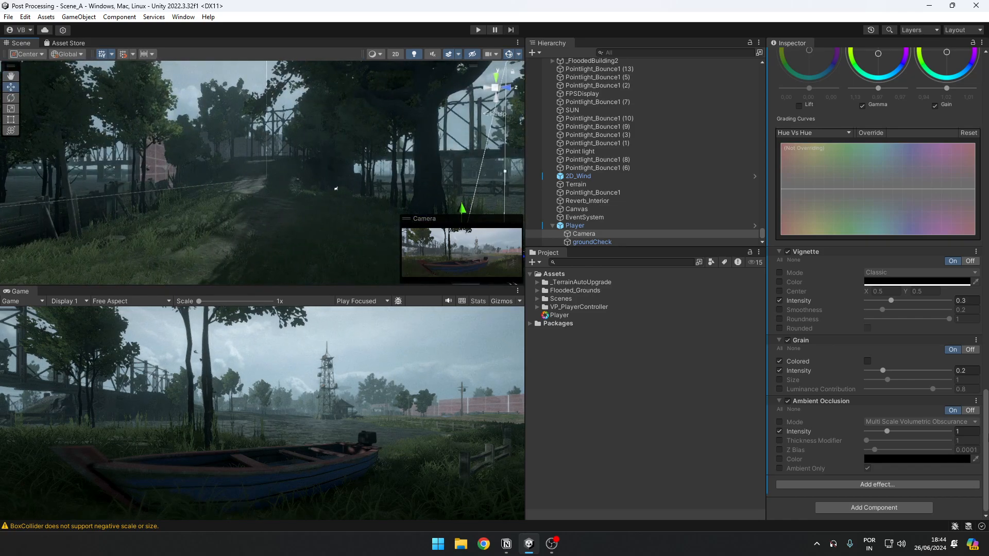
{"action": "left_click", "coordinate": [970, 410]}
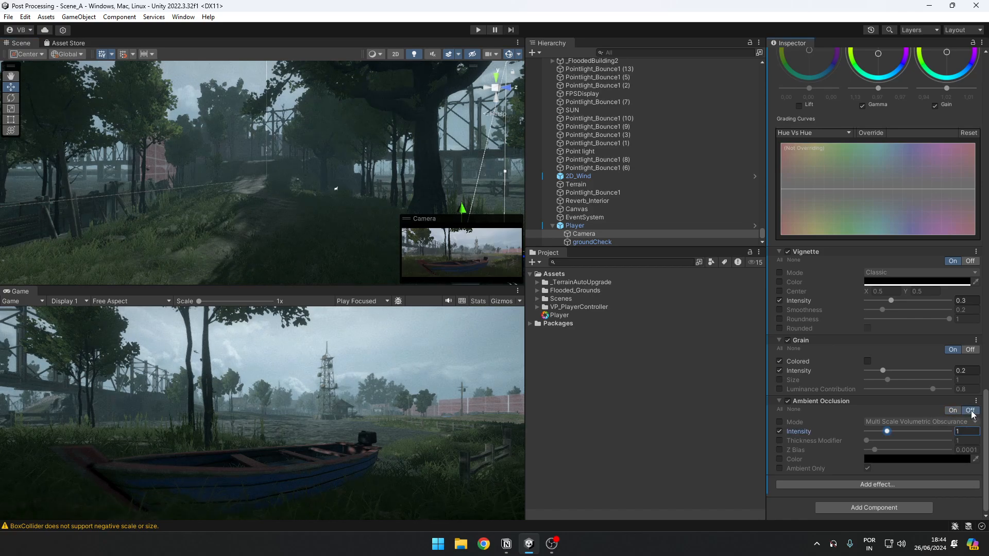
{"action": "left_click", "coordinate": [952, 410]}
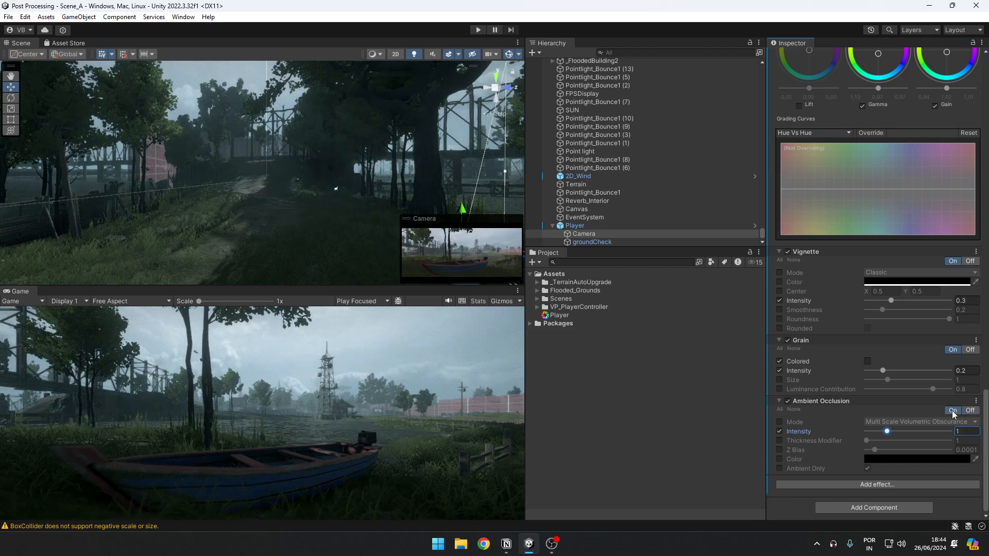
Step: Compare Ambient Occlusion off and on from another angle near the foliage, and return the Scene view to the boat
{"action": "right_click_drag", "start_coordinate": [243, 179], "coordinate": [337, 192]}
{"action": "key", "text": "s"}
{"action": "left_click", "coordinate": [971, 411]}
{"action": "key", "text": "s"}
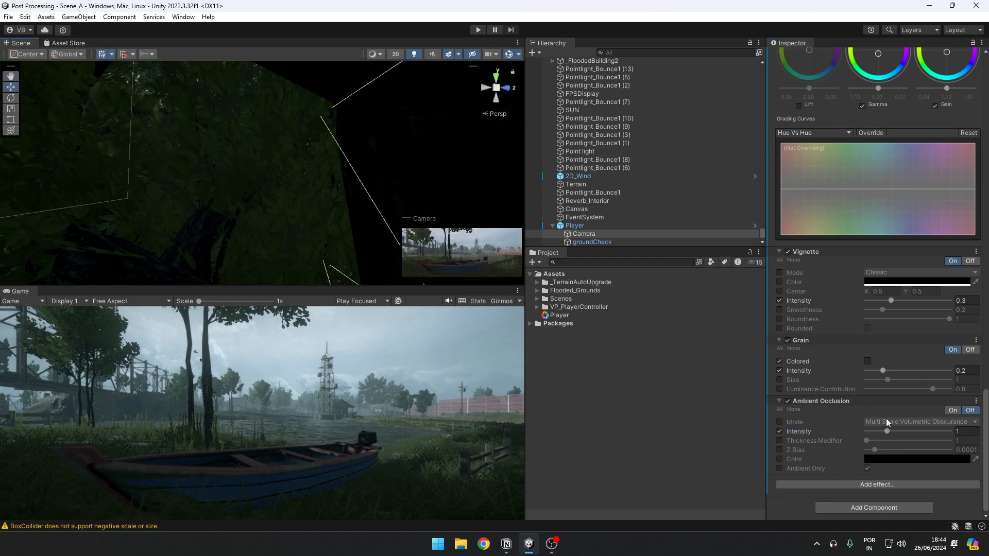
{"action": "left_click", "coordinate": [952, 411]}
{"action": "right_click_drag", "start_coordinate": [208, 163], "coordinate": [444, 247]}
Step: Add a Screen-space reflections effect to the Post-process Volume, expand its settings, and disable the effect
{"action": "left_click", "coordinate": [896, 485]}
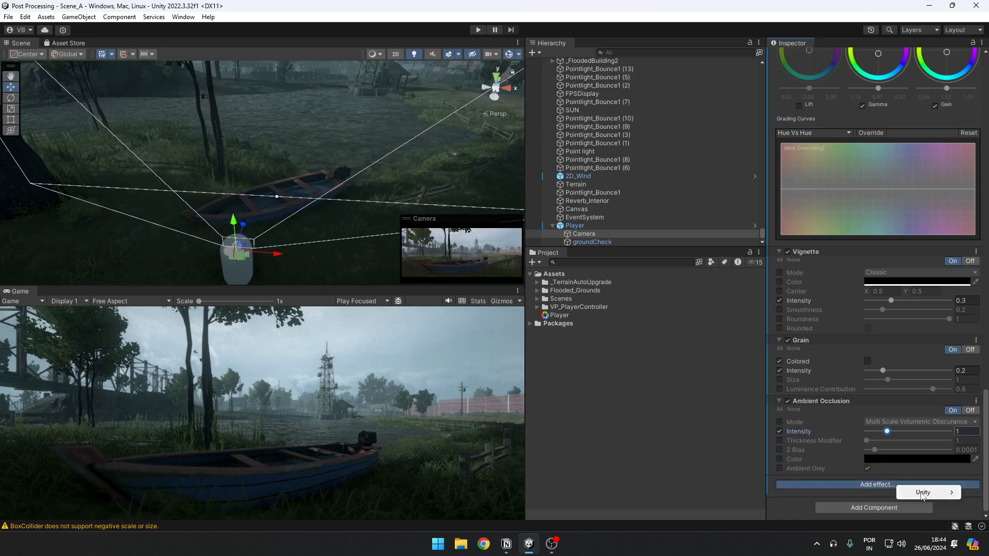
{"action": "mouse_move", "coordinate": [901, 492]}
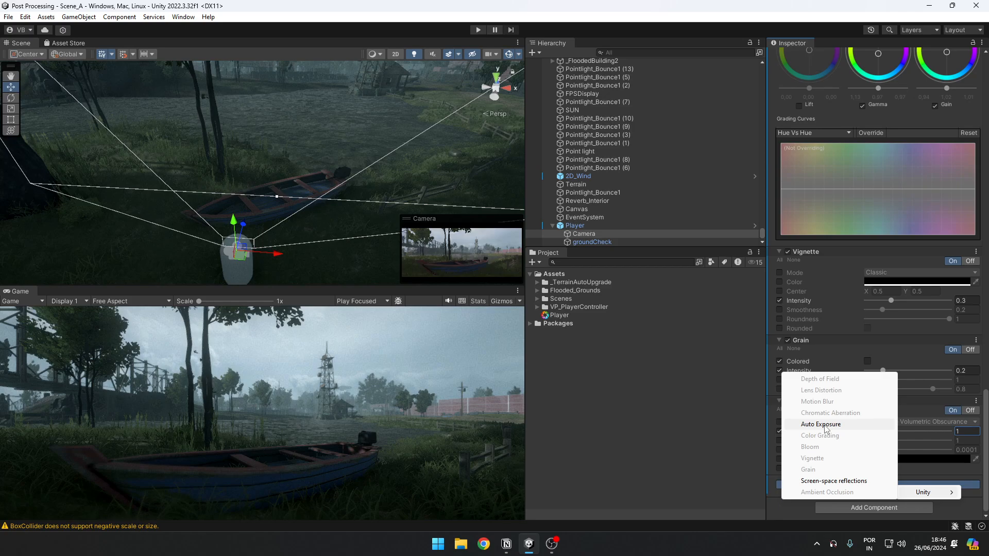
{"action": "left_click", "coordinate": [845, 481]}
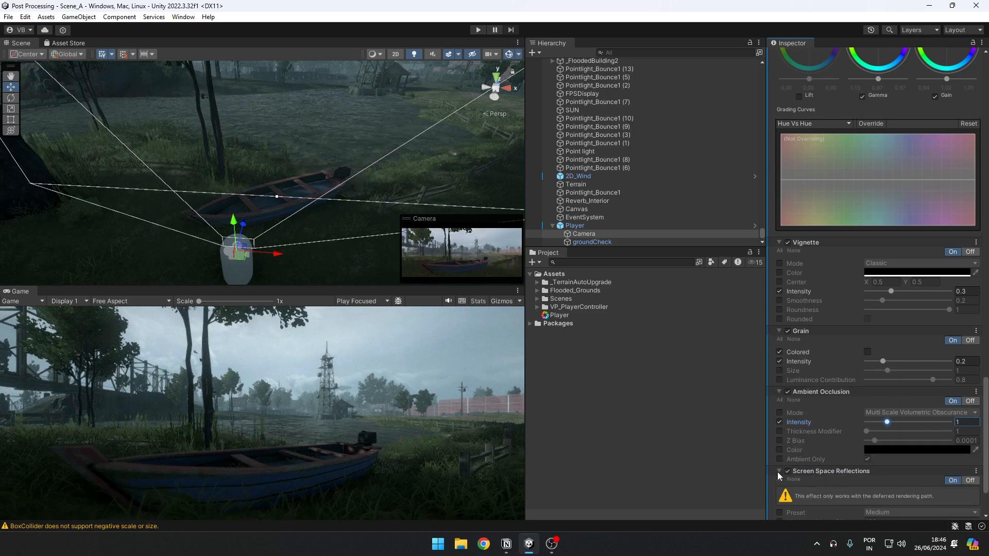
{"action": "scroll", "coordinate": [777, 472], "scroll_direction": "down", "scroll_amount": 3}
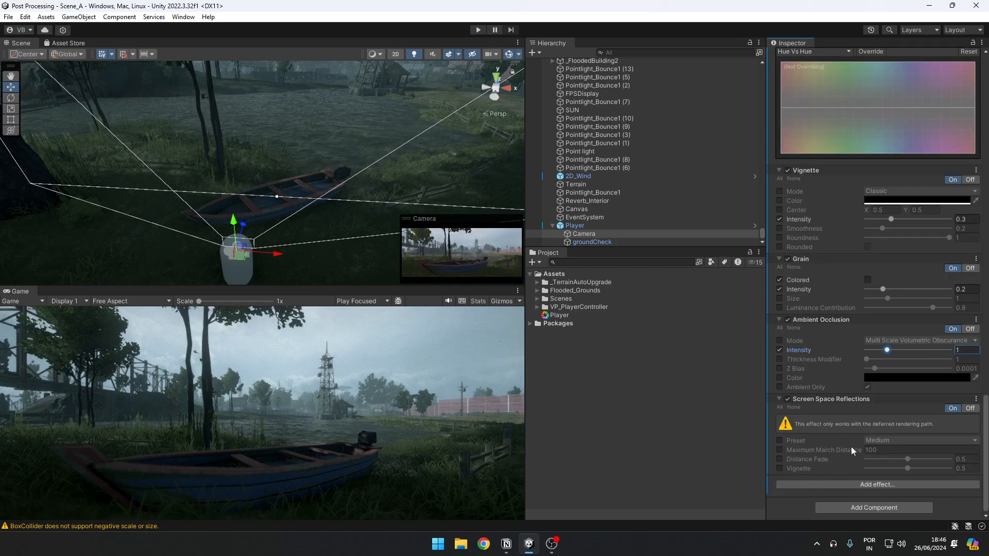
{"action": "mouse_move", "coordinate": [851, 450]}
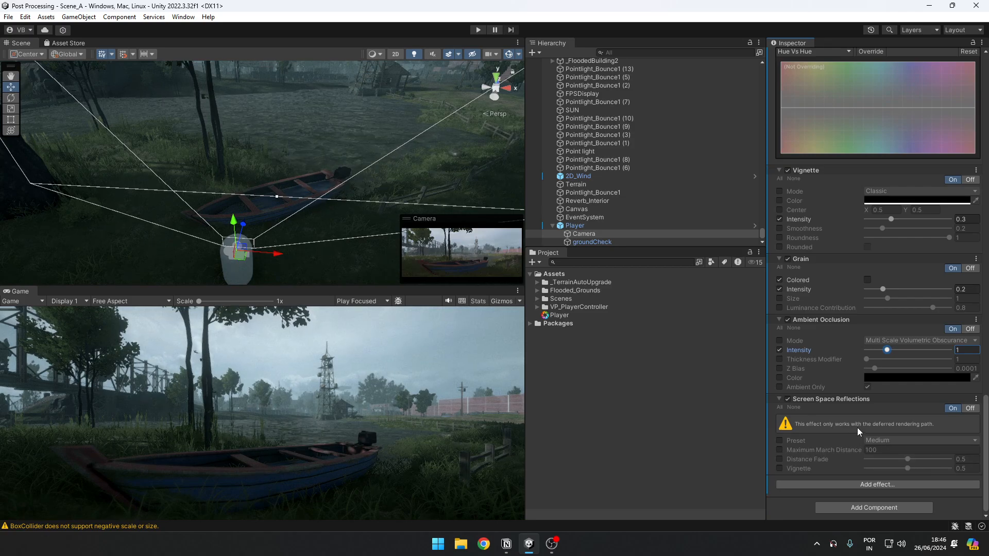
{"action": "left_click", "coordinate": [788, 401]}
Step: Run the scene in Play mode and toggle the Camera's Post-process Layer off and back on to compare
{"action": "key", "text": "ctrl+p"}
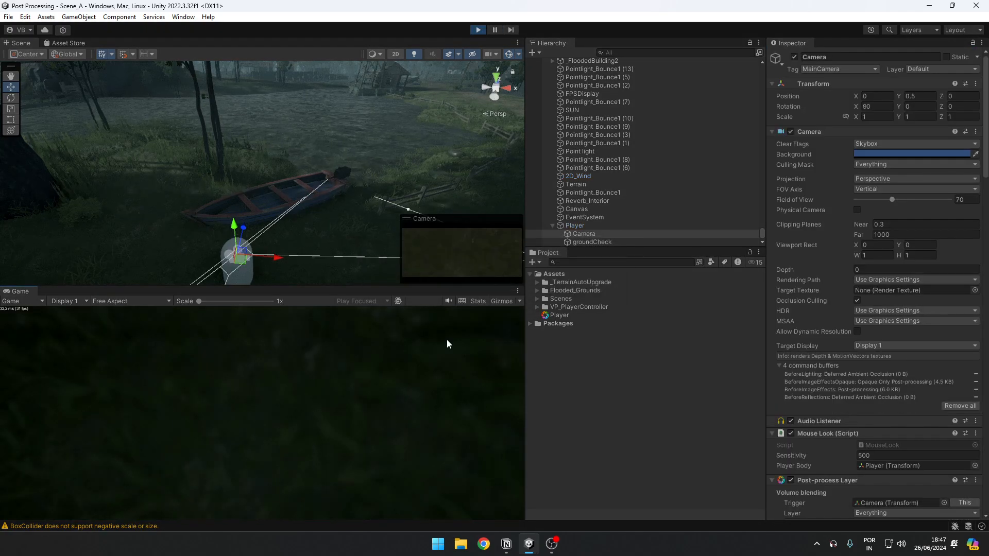
{"action": "key", "text": "w"}
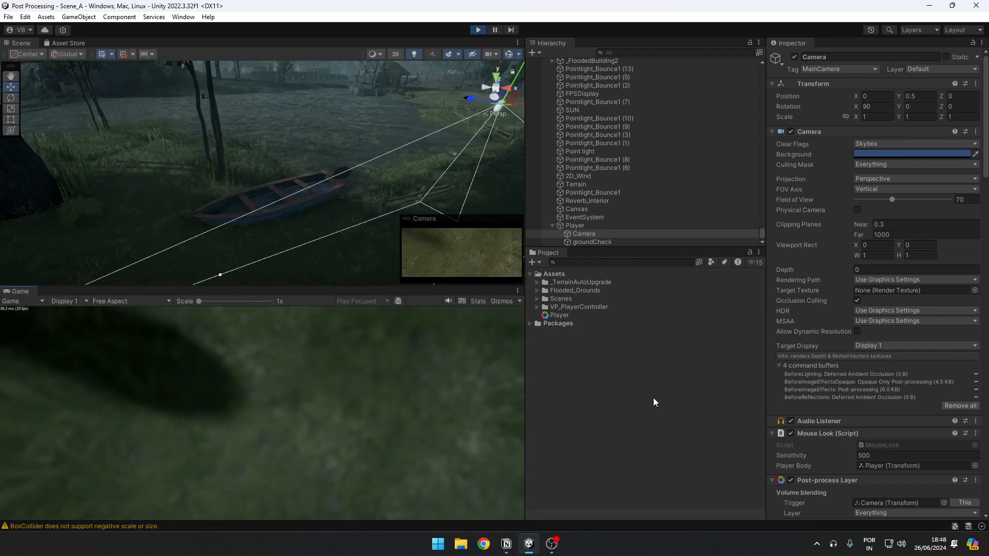
{"action": "left_click", "coordinate": [791, 480]}
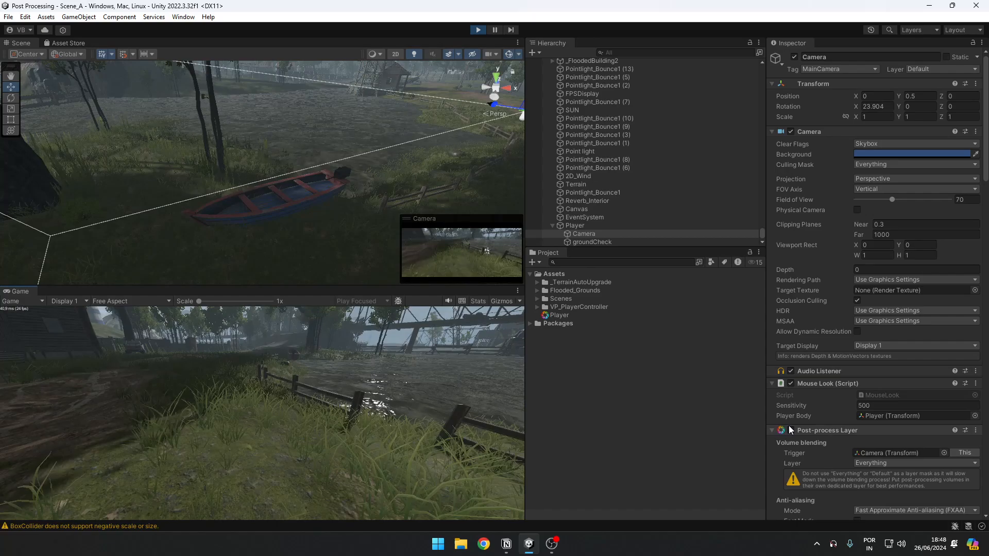
{"action": "left_click", "coordinate": [789, 429]}
{"action": "left_click", "coordinate": [790, 430]}
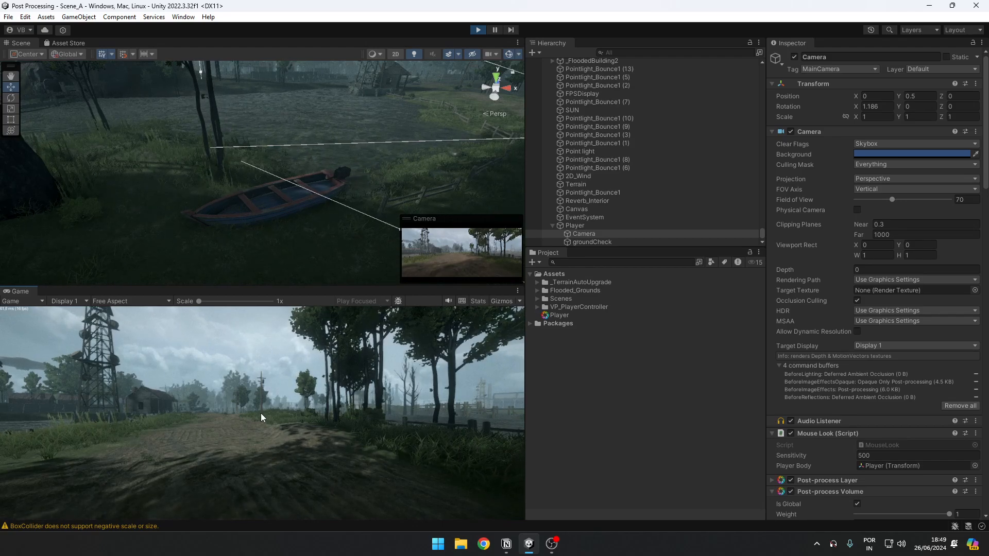
Step: Walk the player around the flooded grounds in Play mode to examine the finished post-processing look
{"action": "key", "text": "s"}
{"action": "right_click_drag", "start_coordinate": [277, 229], "coordinate": [285, 289]}
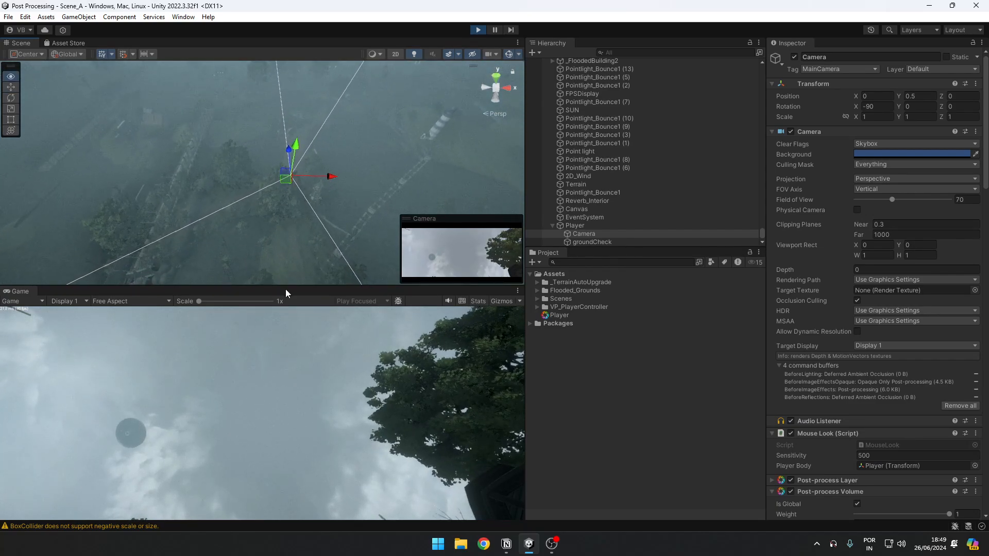
{"action": "left_click", "coordinate": [285, 339]}
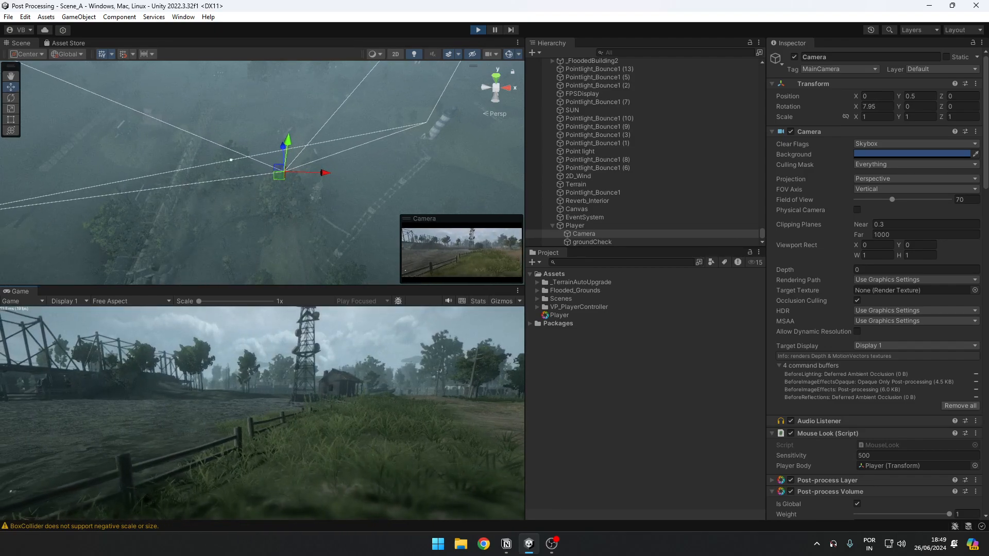
{"action": "key", "text": "w"}
{"action": "key", "text": "d"}
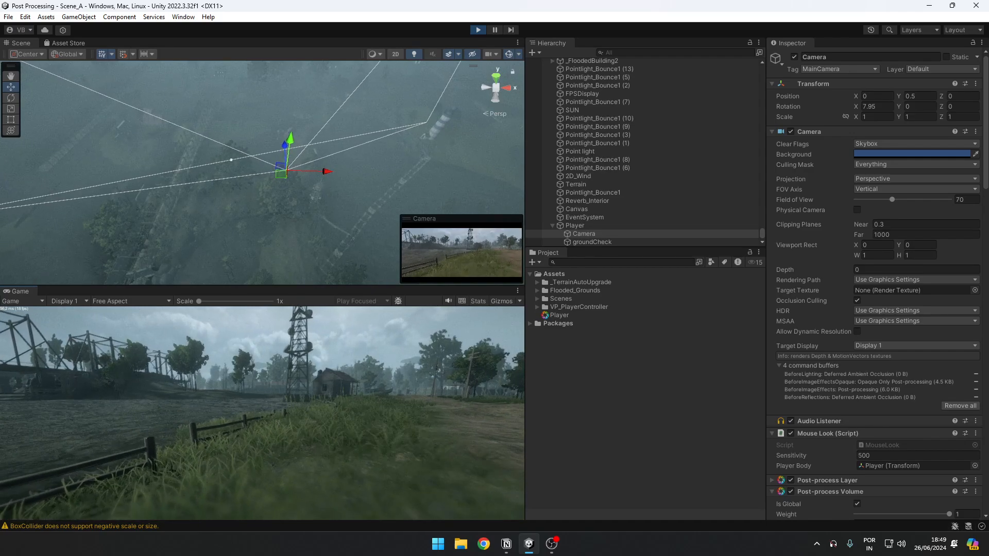
Step: Move the player back and forth along the fenced dirt road near the lattice tower to examine the post-processed view in Play mode
{"action": "key", "text": "s"}
{"action": "key", "text": "d"}
{"action": "key", "text": "s"}
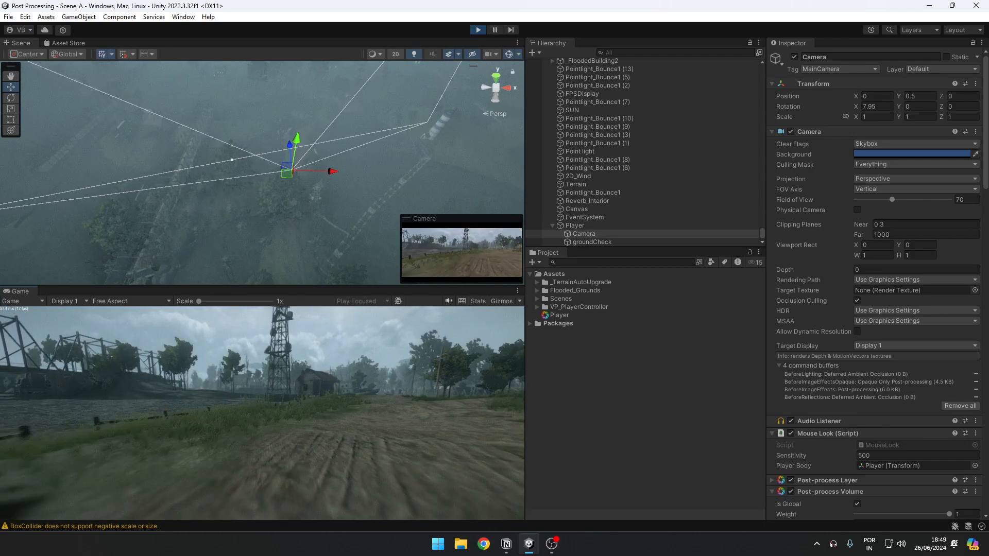
{"action": "key", "text": "a"}
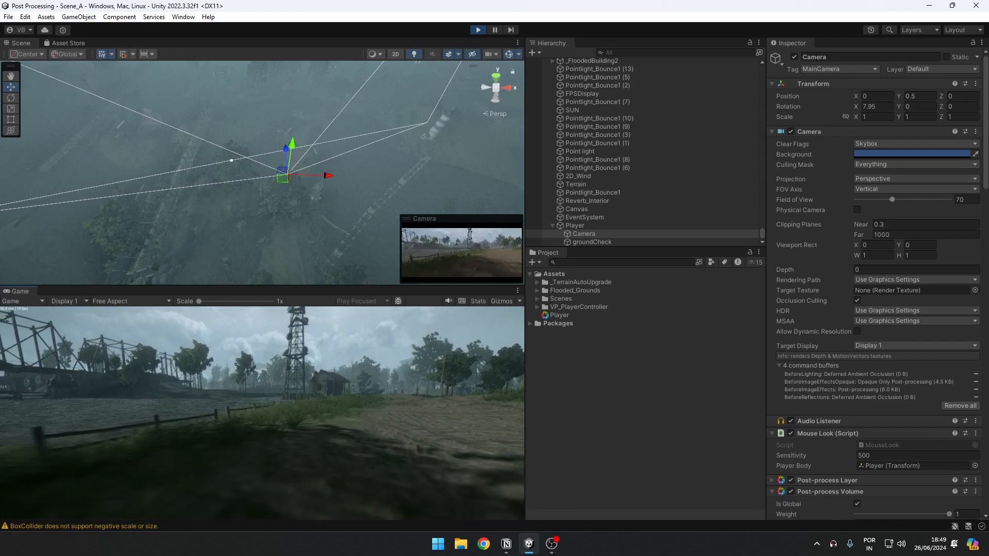
{"action": "key", "text": "a"}
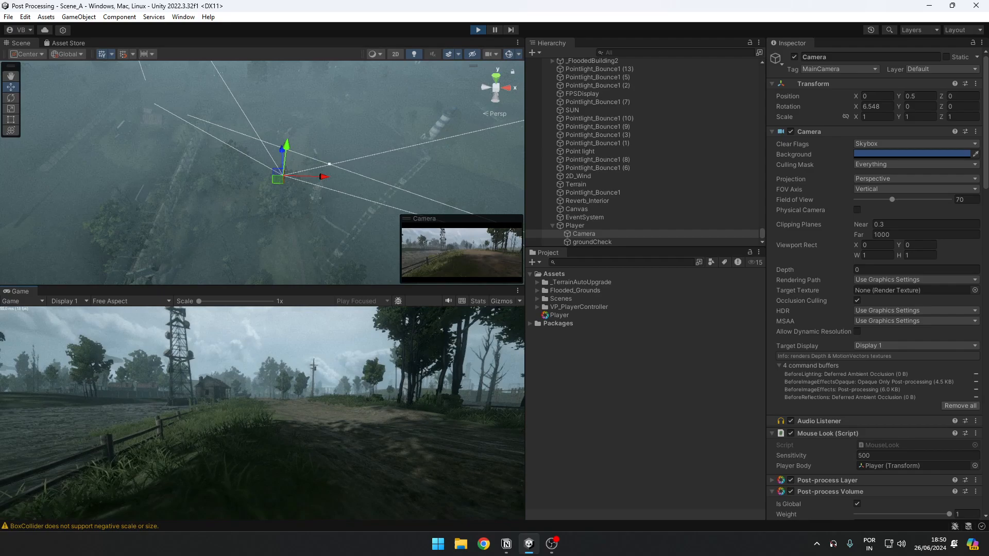
{"action": "key", "text": "w"}
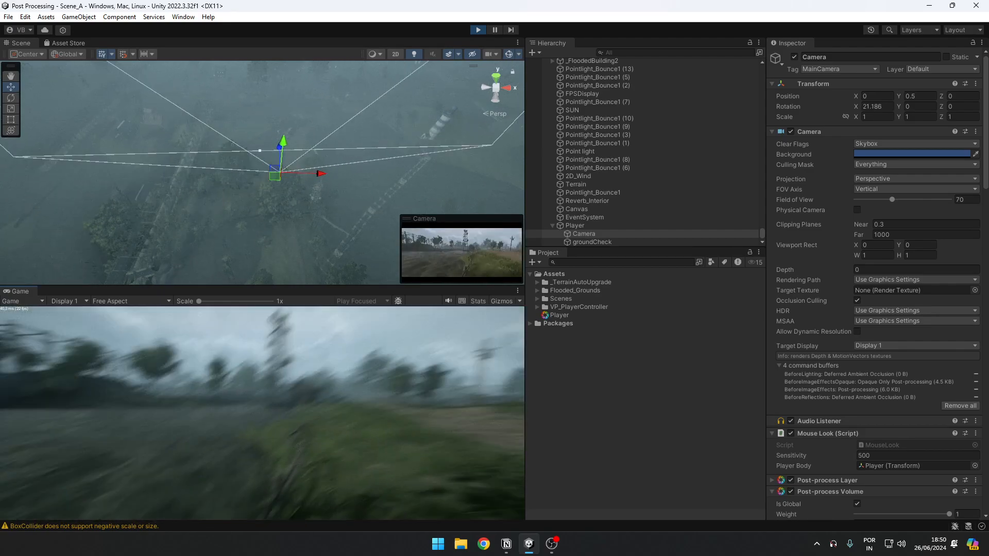
{"action": "key", "text": "d"}
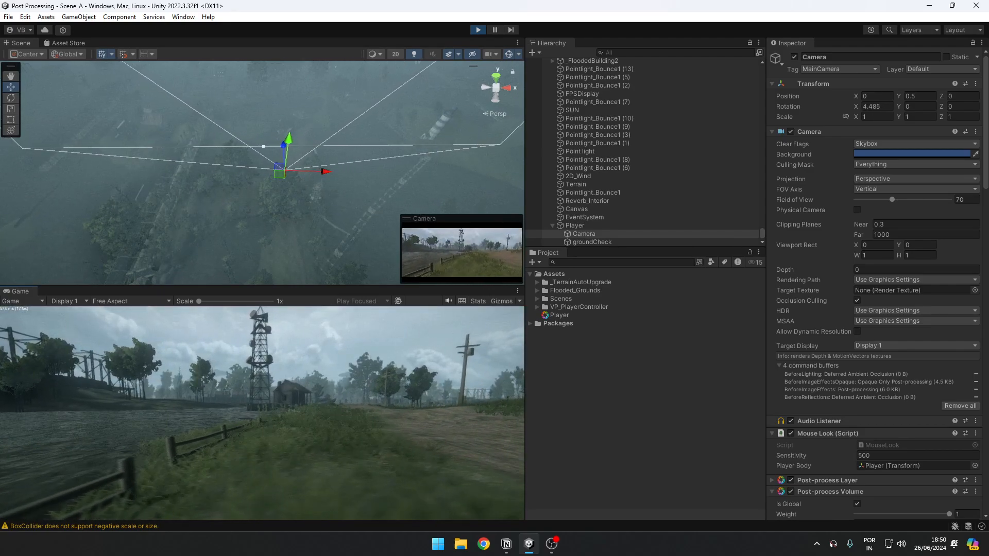
{"action": "key", "text": "d"}
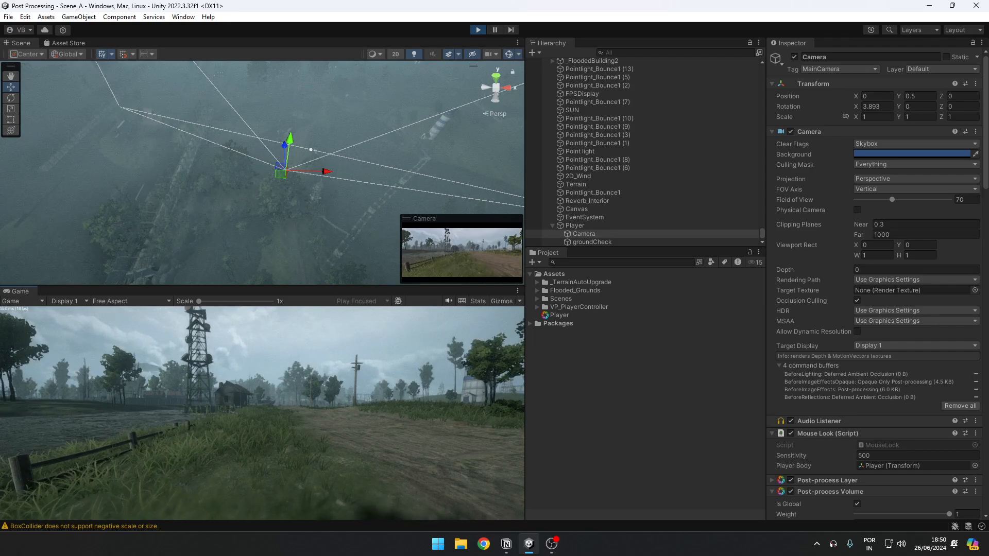
{"action": "key", "text": "w"}
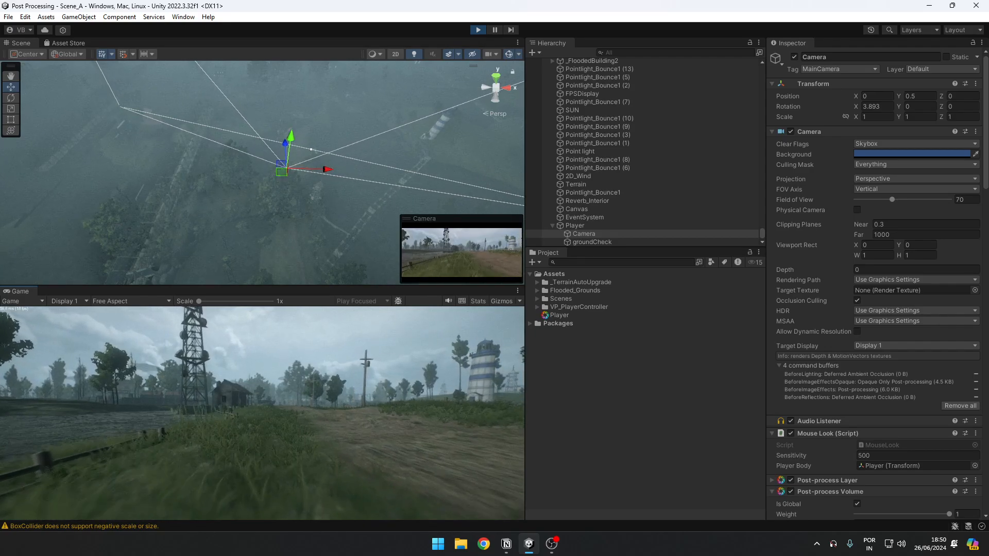
{"action": "key", "text": "w"}
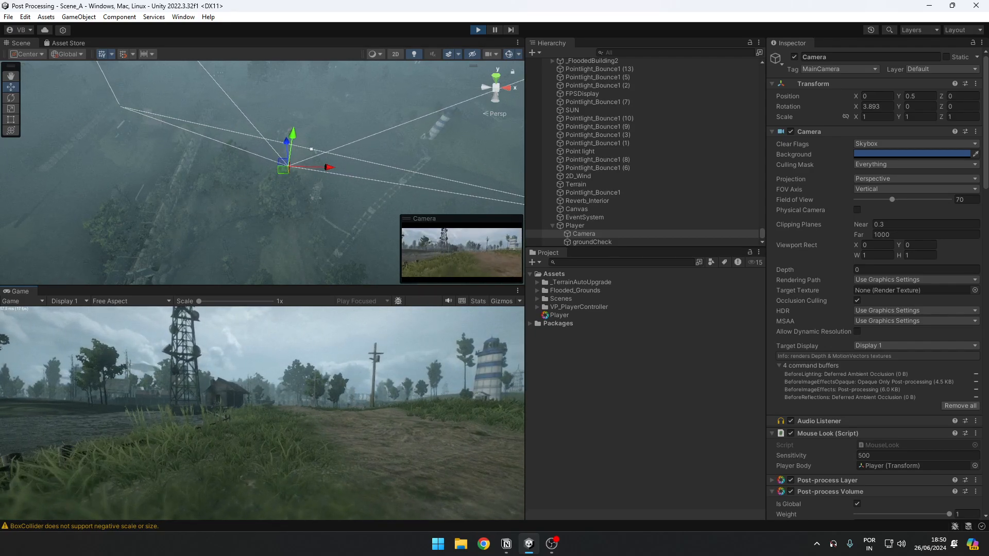